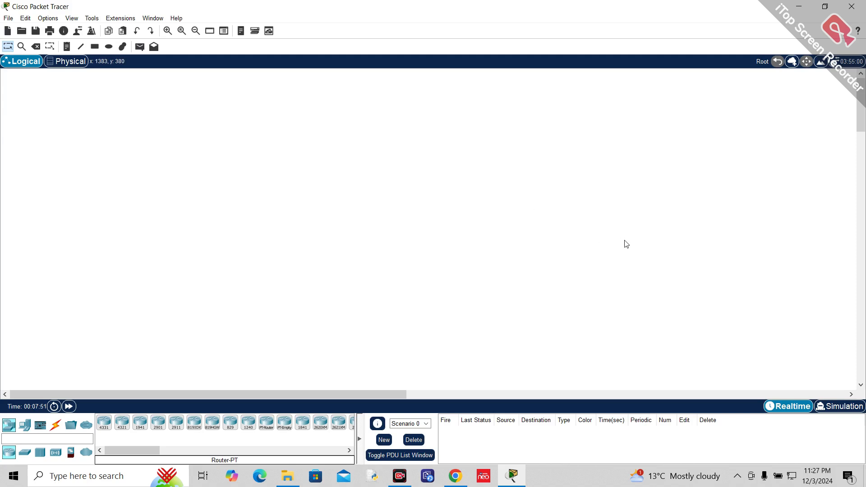
Place two PC end devices side by side in the upper part of the logical workspace.
left_click(22, 428)
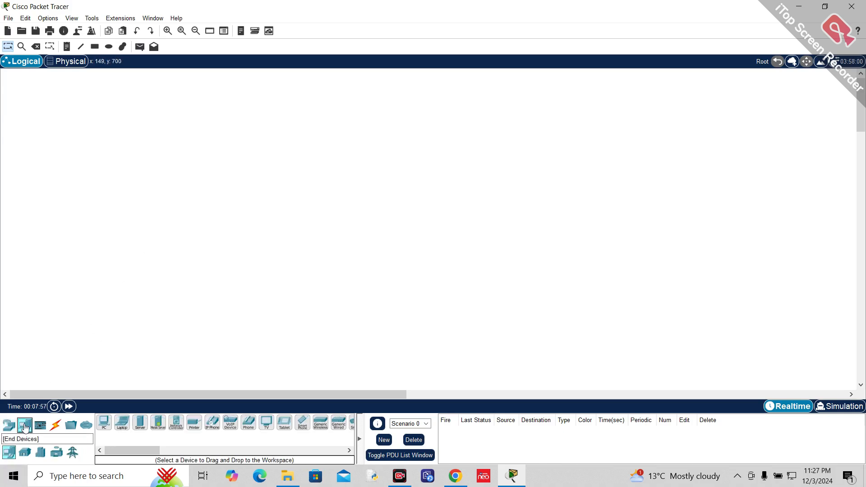
left_click_drag(104, 423, 144, 232)
left_click(176, 165)
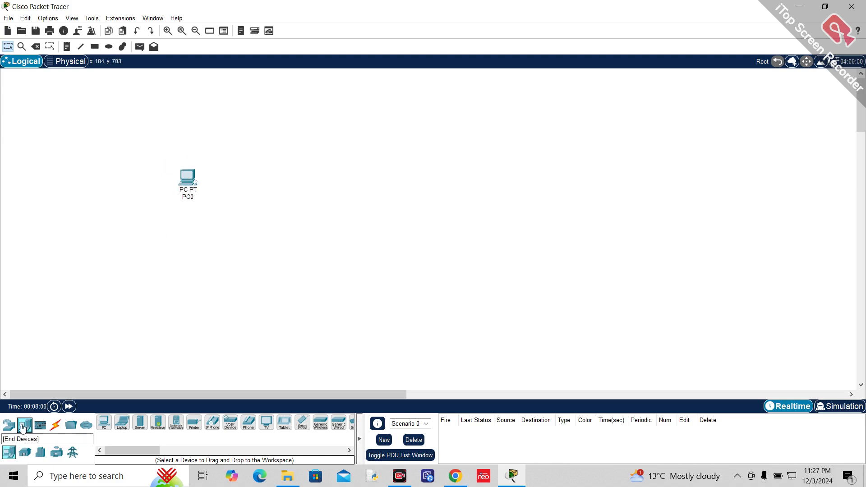
left_click(103, 423)
left_click(426, 184)
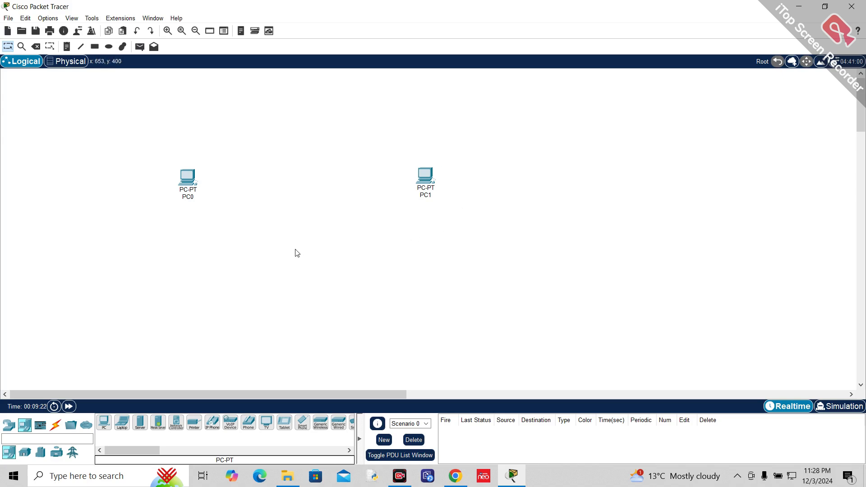
Connect PC0 to PC1 with an automatically chosen connection type.
left_click(55, 431)
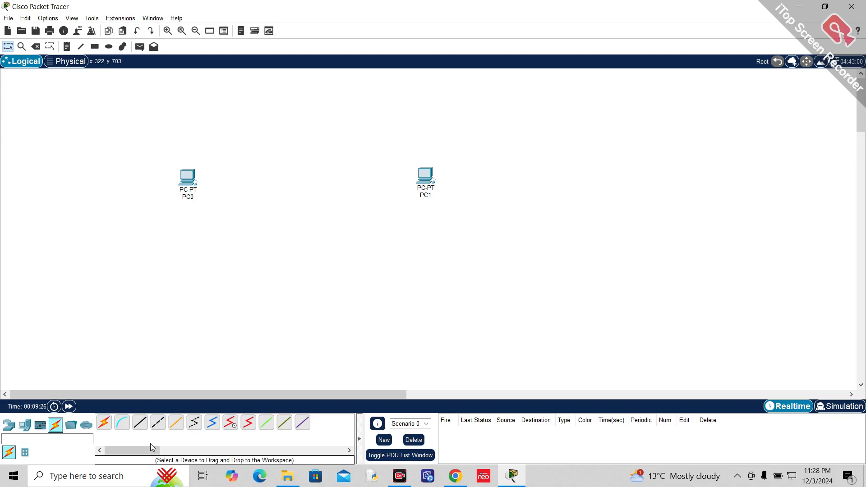
left_click(140, 422)
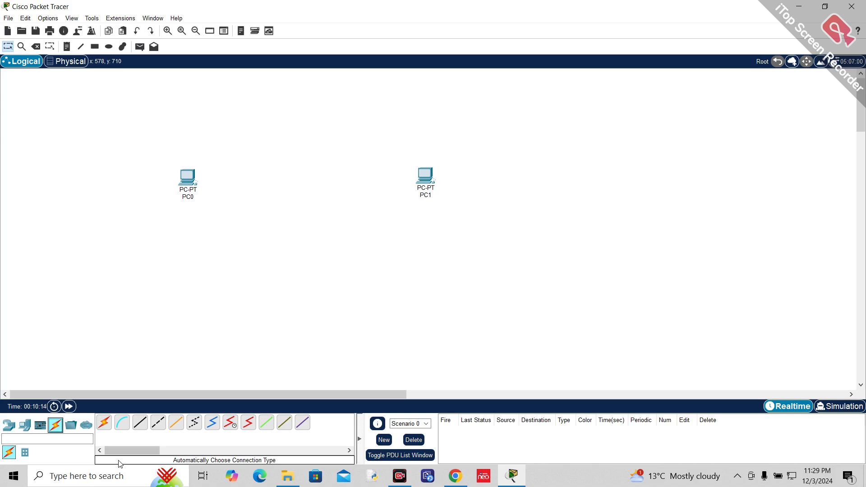
left_click(102, 425)
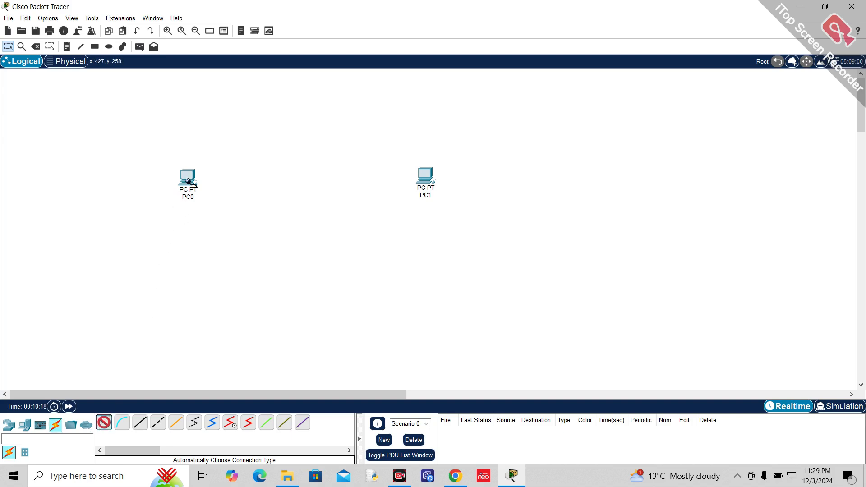
mouse_move(188, 182)
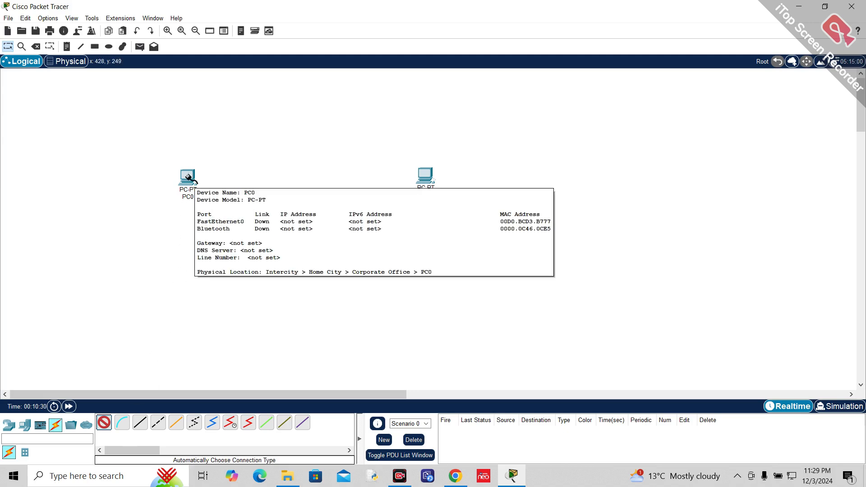
left_click(190, 177)
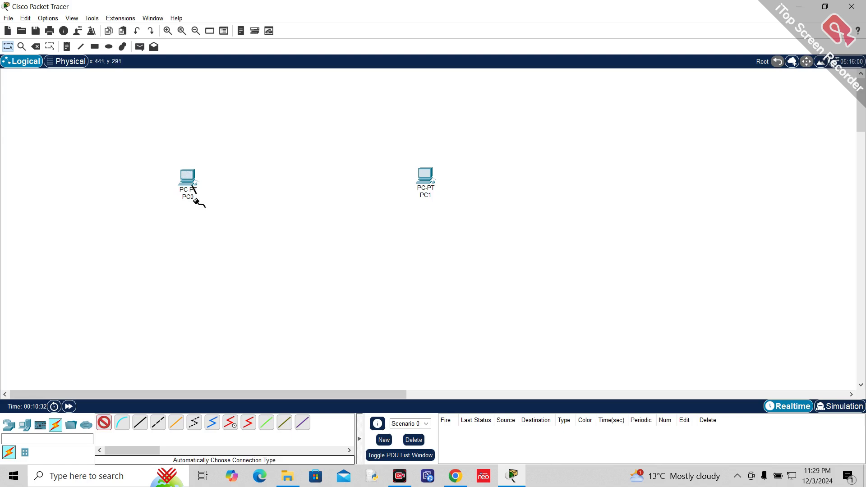
left_click(425, 179)
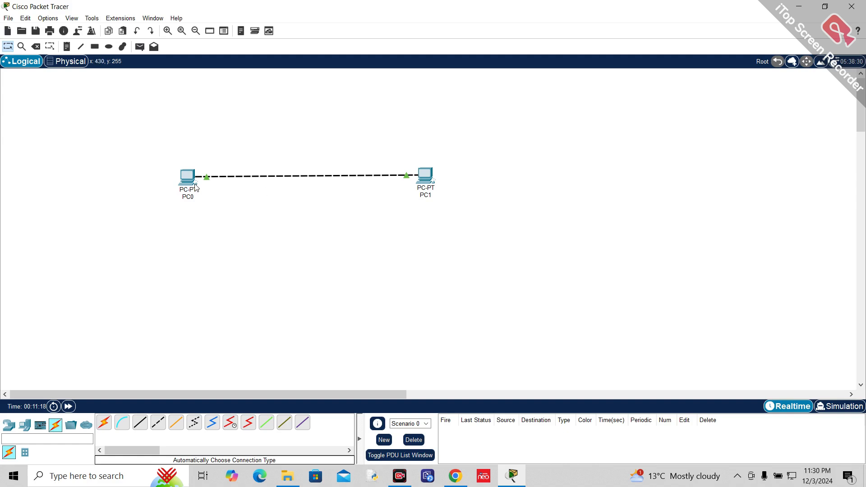
Examine PC0's physical device view and its module list, then close its device window.
mouse_move(195, 187)
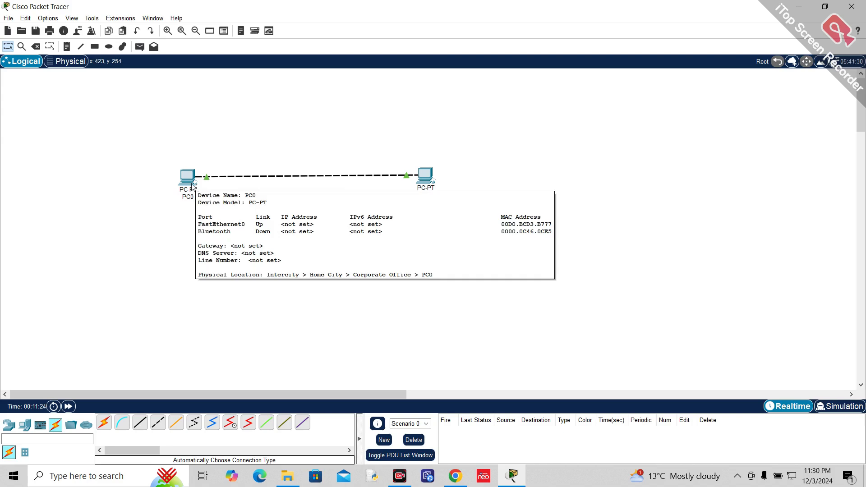
left_click(190, 181)
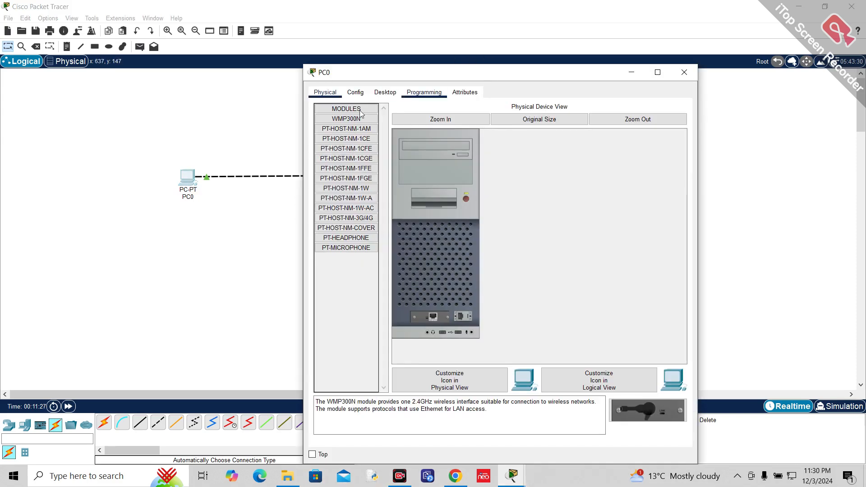
left_click_drag(483, 72, 482, 97)
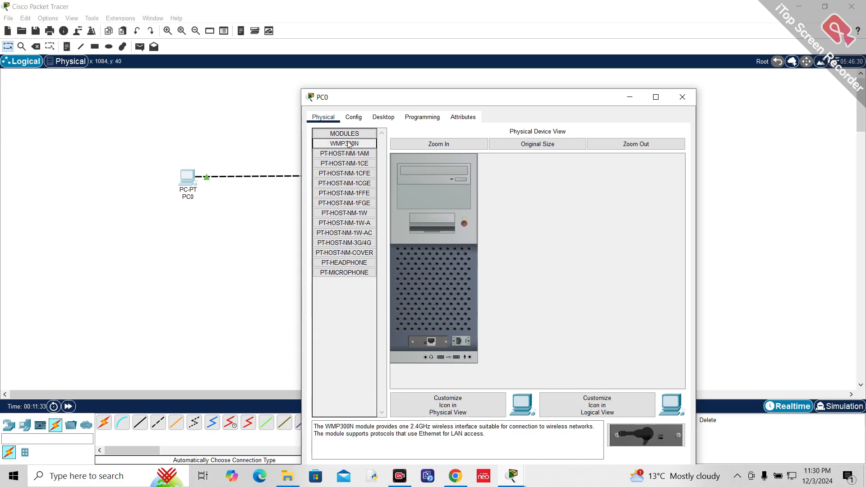
left_click_drag(427, 95, 582, 71)
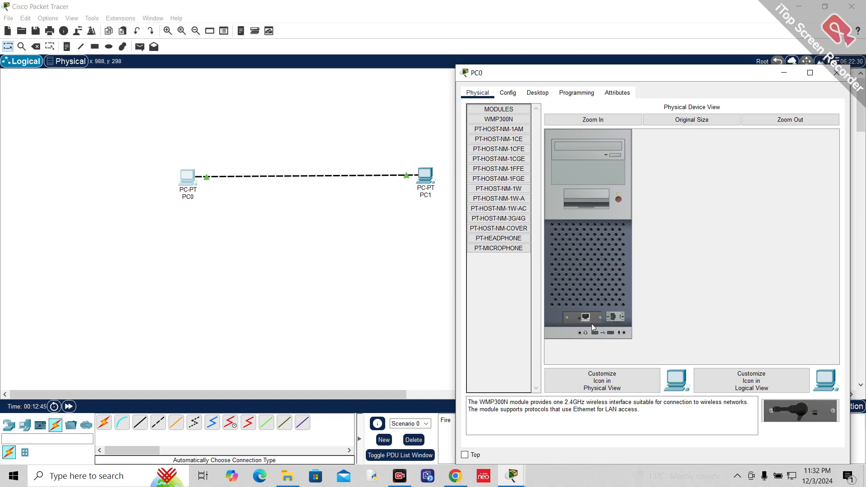
left_click(837, 73)
Examine PC1's physical device view and its module list, then close its device window.
left_click(429, 177)
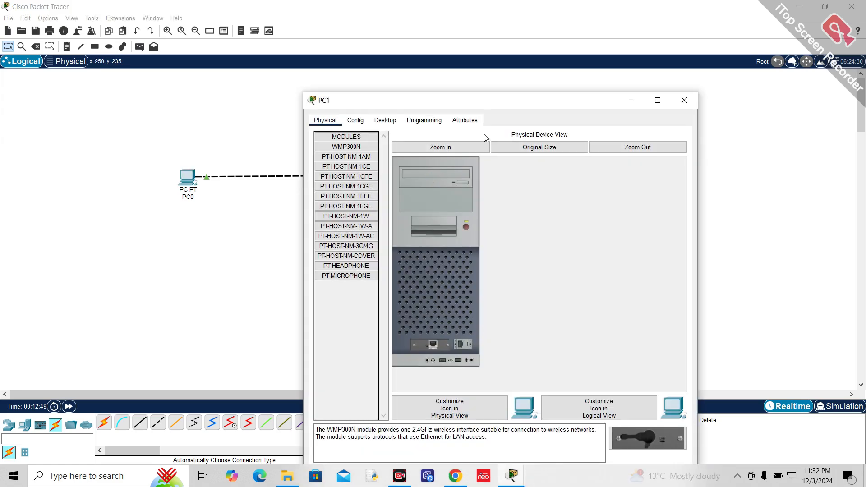
left_click_drag(523, 96, 707, 99)
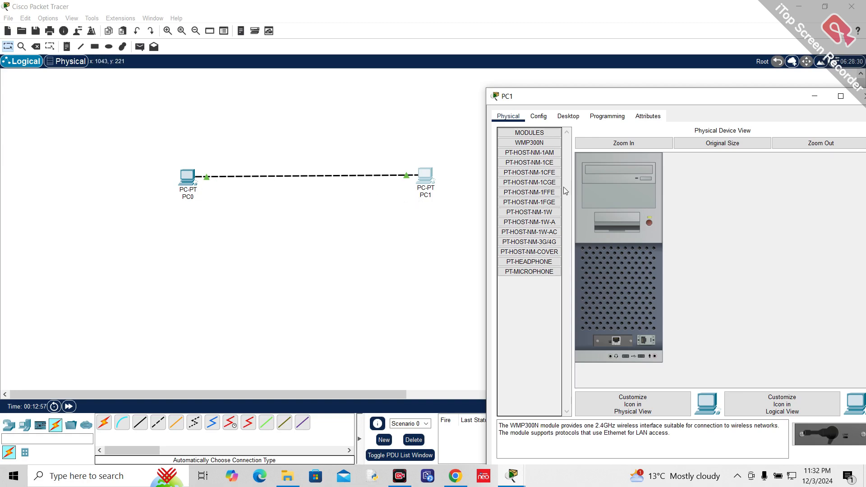
left_click_drag(769, 103, 679, 119)
left_click(776, 113)
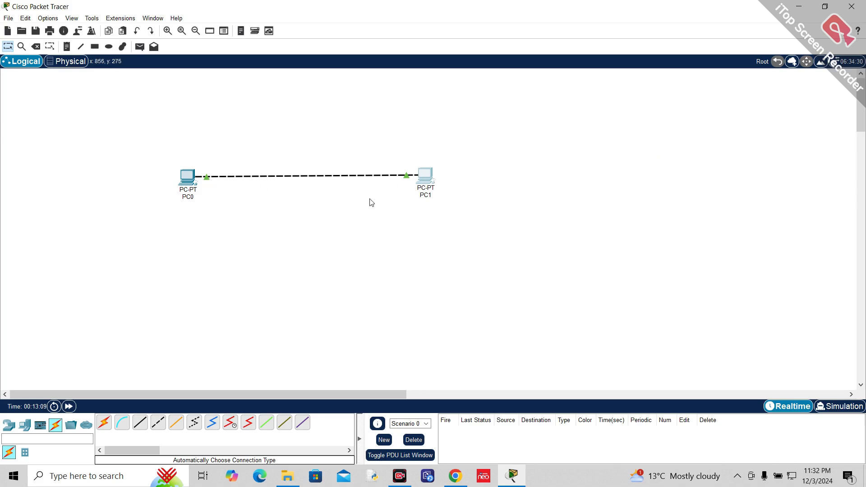
Switch PC0's power off and back on in its physical device view, watching the link to PC1.
left_click(188, 177)
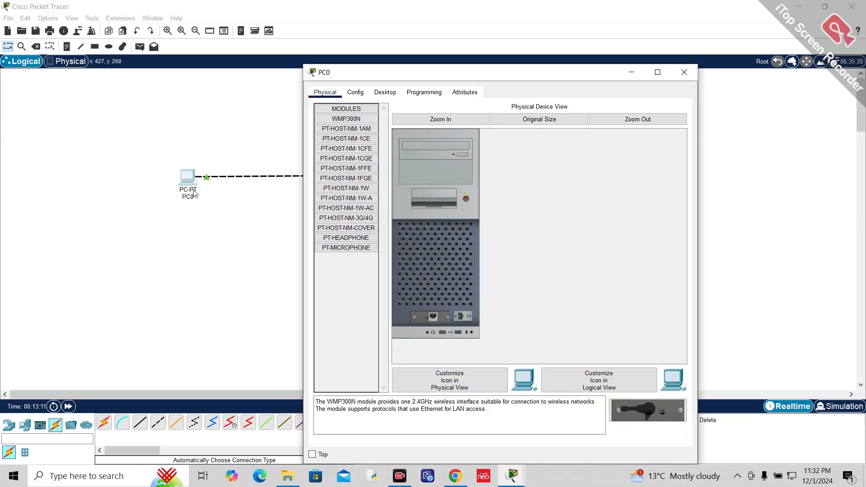
left_click_drag(532, 73, 598, 80)
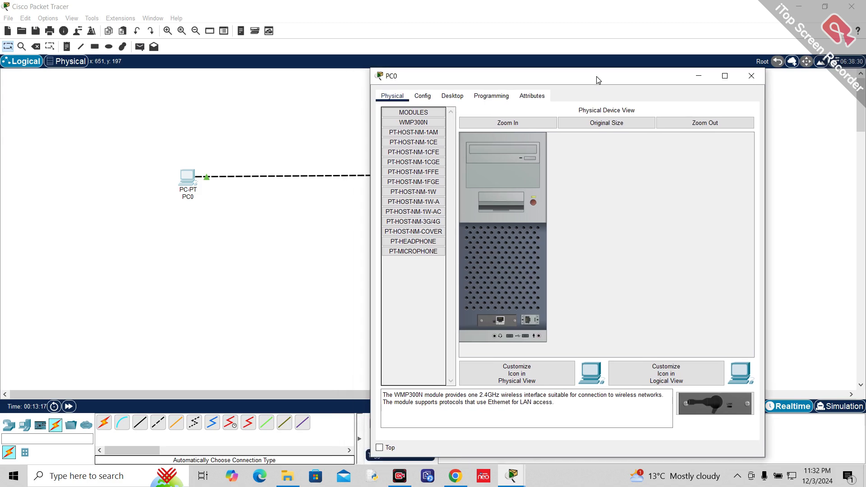
left_click_drag(517, 84, 596, 82)
left_click(615, 202)
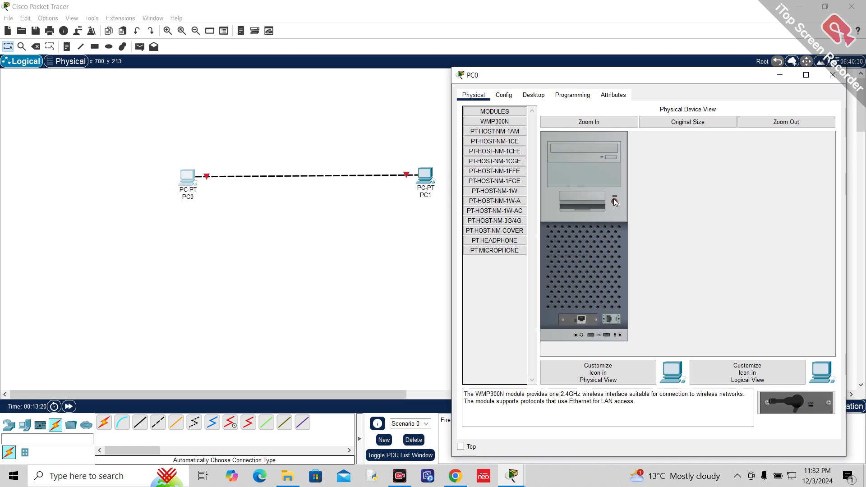
left_click_drag(530, 79, 550, 81)
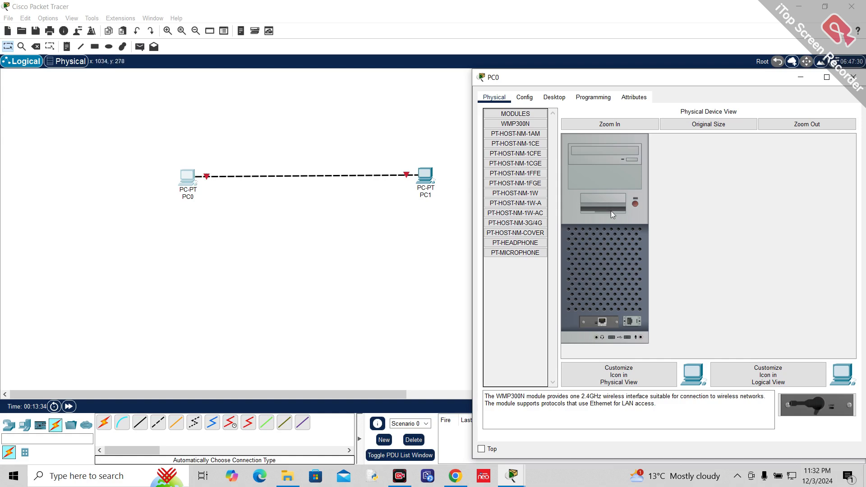
left_click(635, 204)
left_click_drag(608, 80, 422, 86)
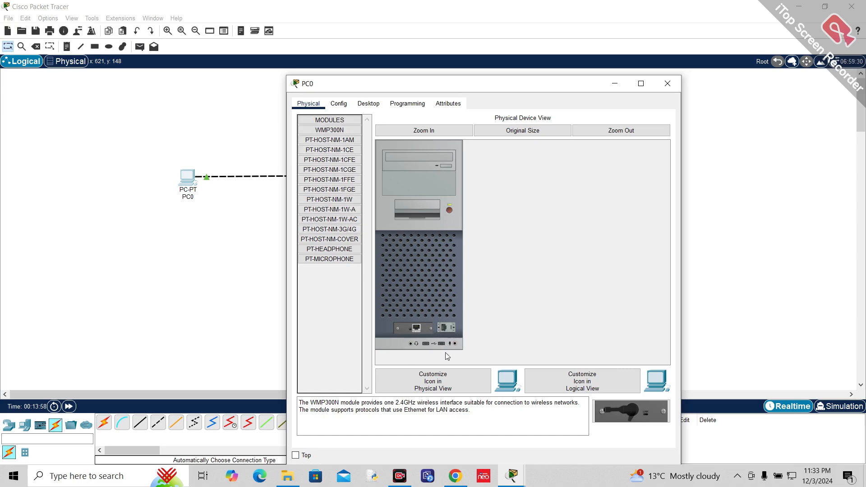
Examine PC0's global configuration settings, including the display name, interface, and IPv4 and IPv6 gateway and DNS options.
left_click(341, 104)
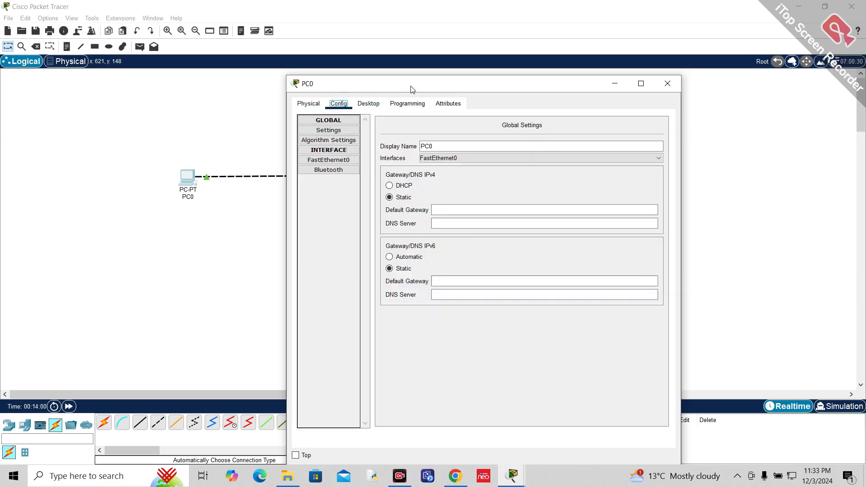
left_click_drag(411, 88, 487, 98)
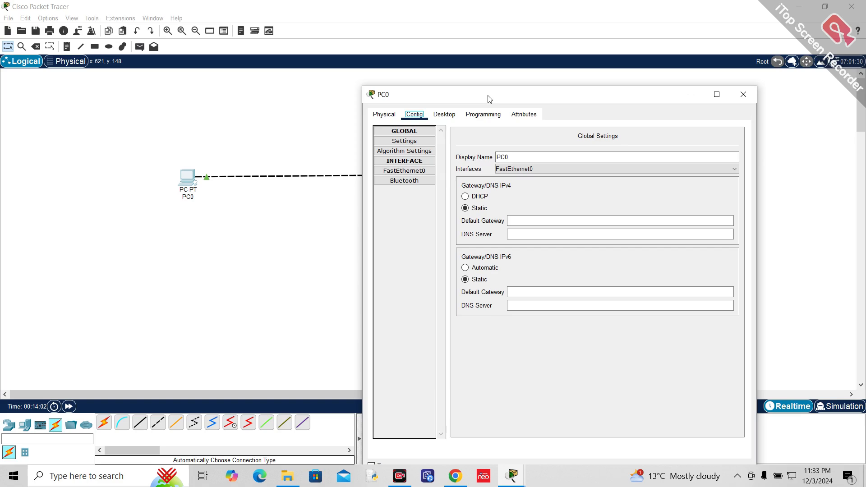
left_click_drag(489, 99, 572, 91)
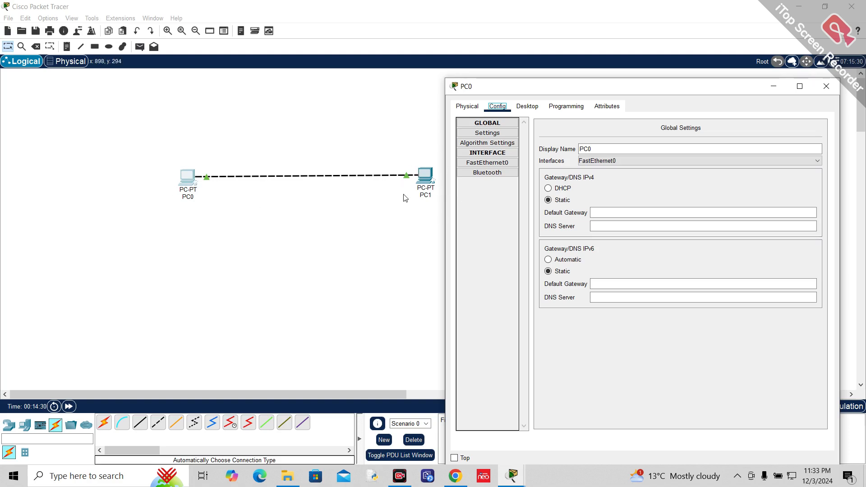
left_click_drag(514, 86, 536, 86)
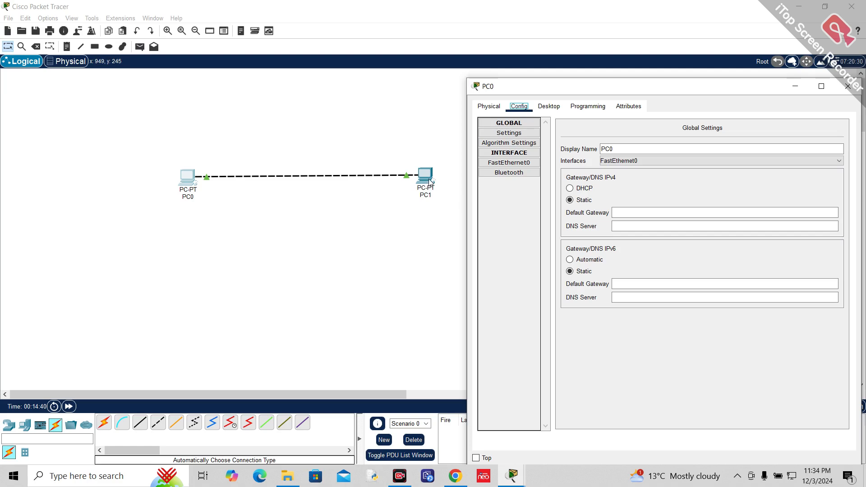
left_click_drag(593, 89, 561, 77)
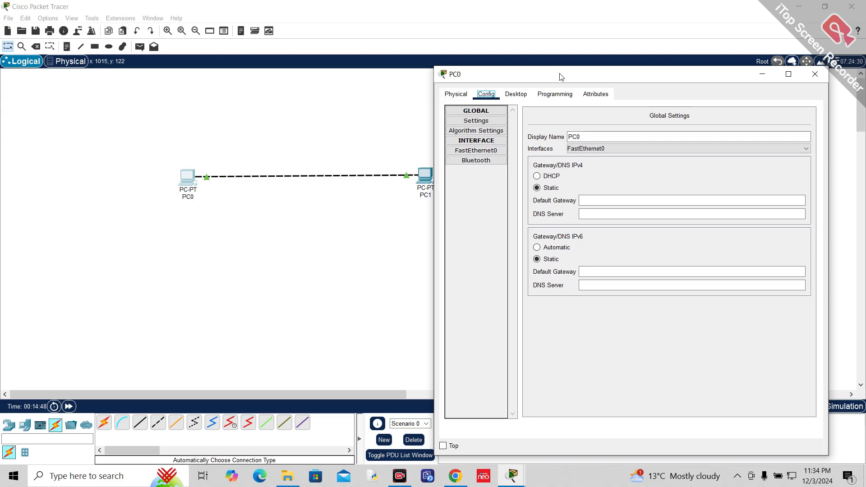
left_click_drag(561, 76, 584, 92)
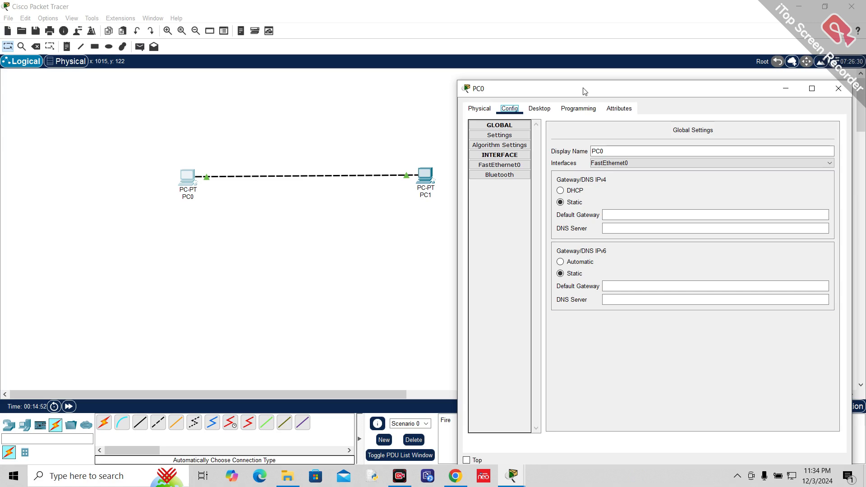
left_click_drag(585, 91, 542, 100)
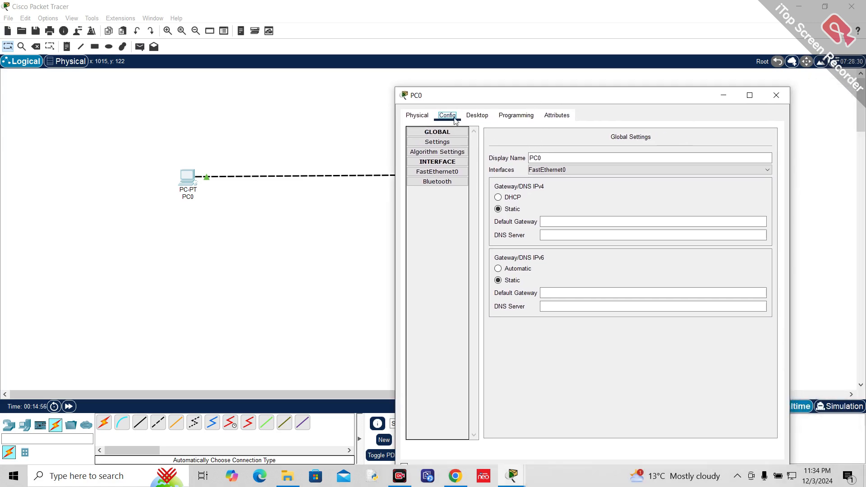
left_click(554, 158)
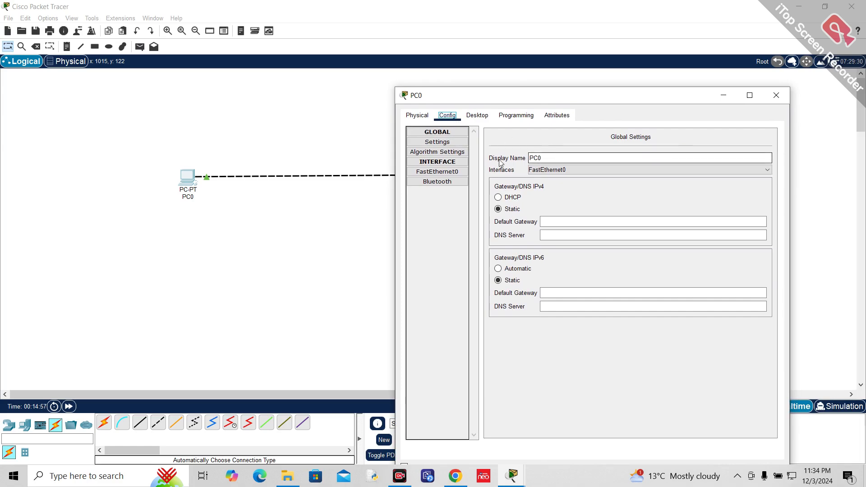
double_click(547, 156)
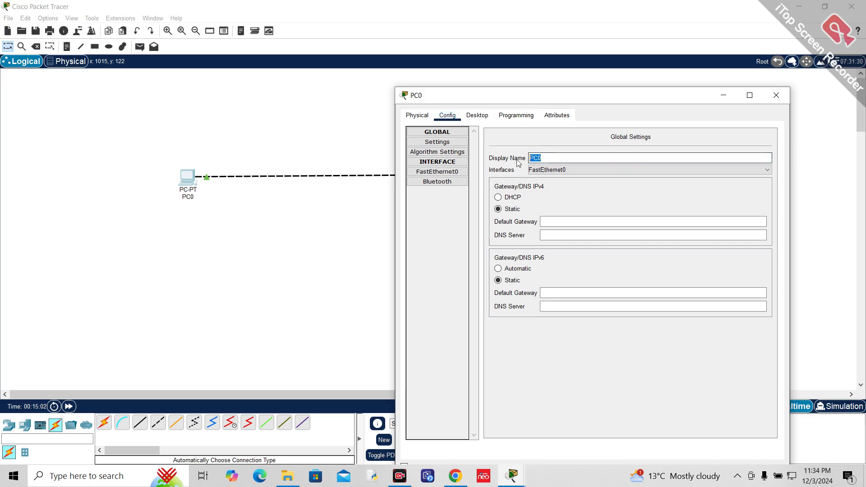
left_click(552, 154)
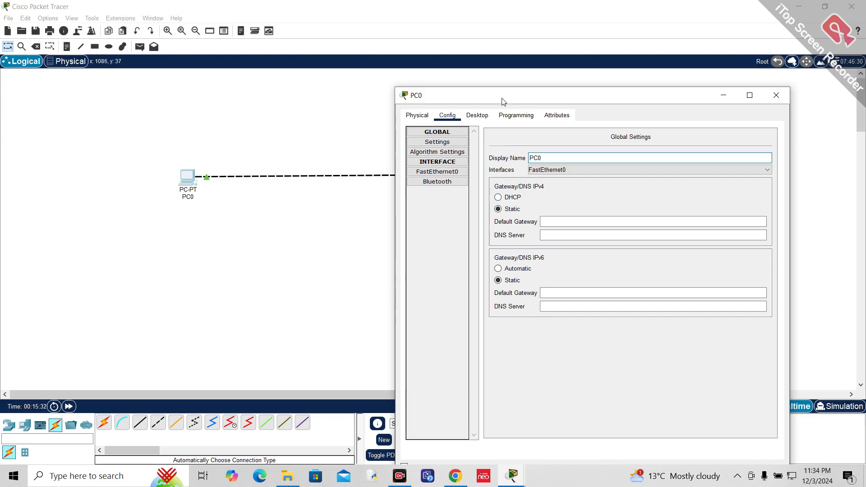
left_click_drag(502, 100, 555, 98)
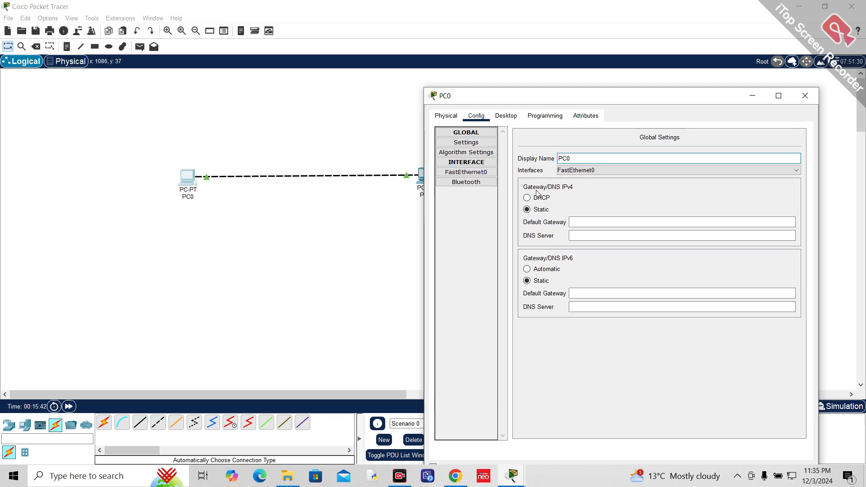
Open PC0's IP configuration and set its static IPv4 address to 192.168.1.10.
left_click(507, 116)
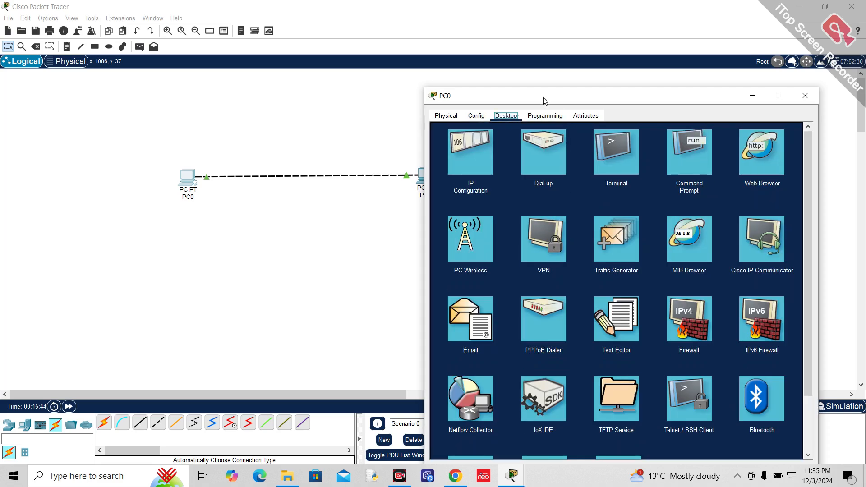
left_click_drag(533, 87, 512, 73)
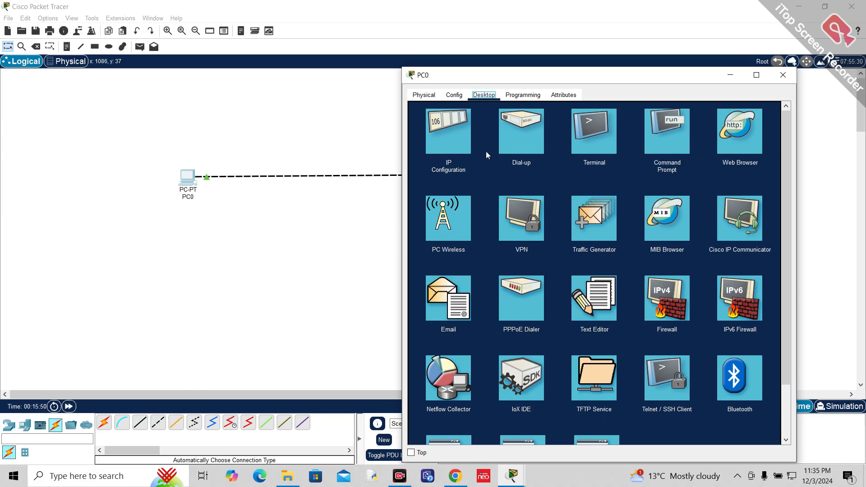
left_click(454, 138)
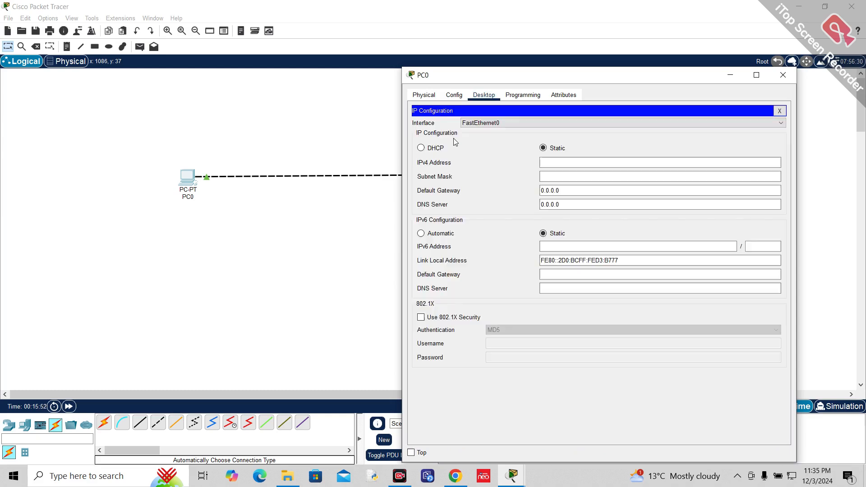
left_click(555, 158)
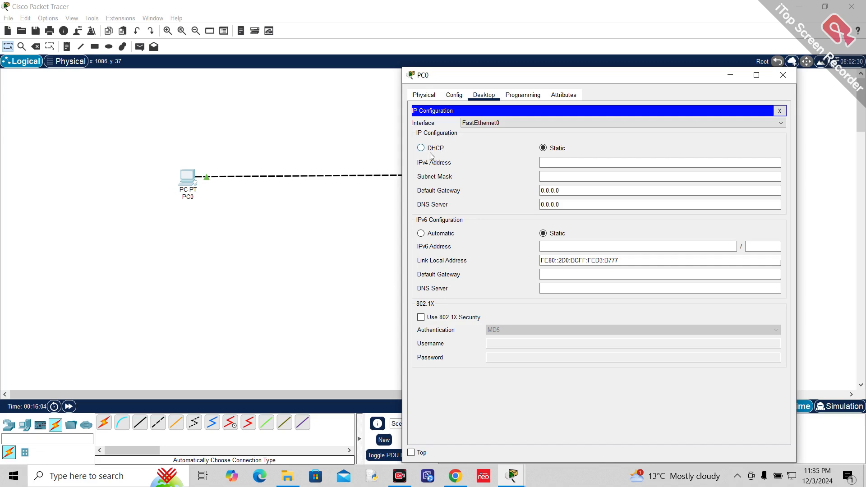
left_click(559, 161)
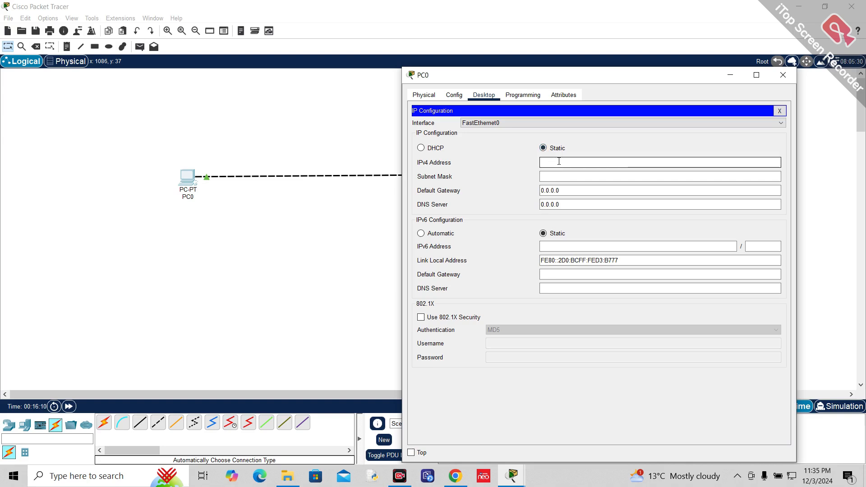
type("192.168.1.10")
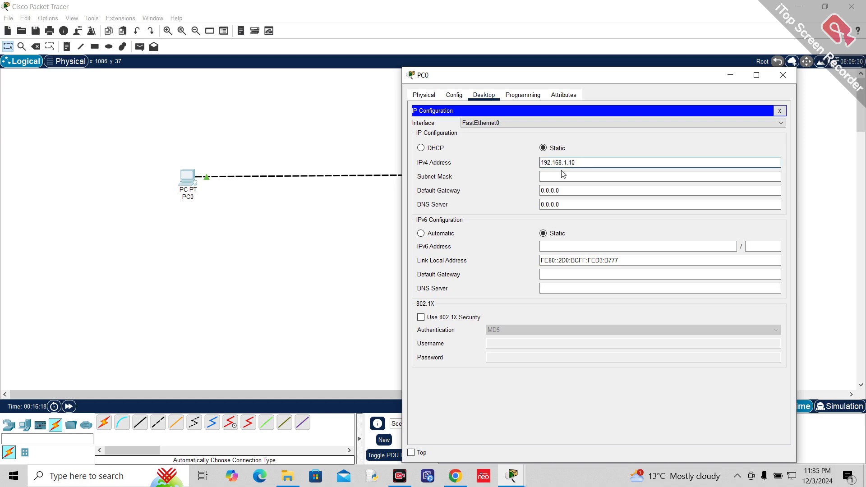
Examine the individual octets and the whole of PC0's IPv4 address in its IP configuration.
left_click_drag(579, 161, 535, 163)
left_click(547, 162)
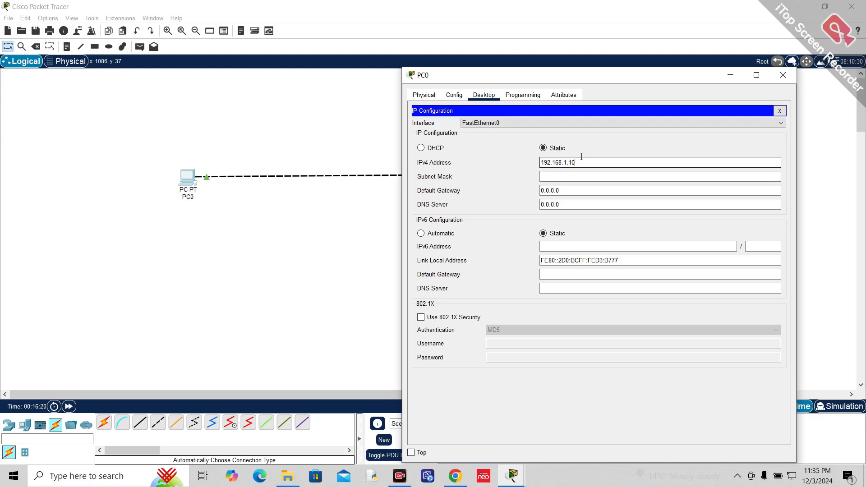
double_click(550, 160)
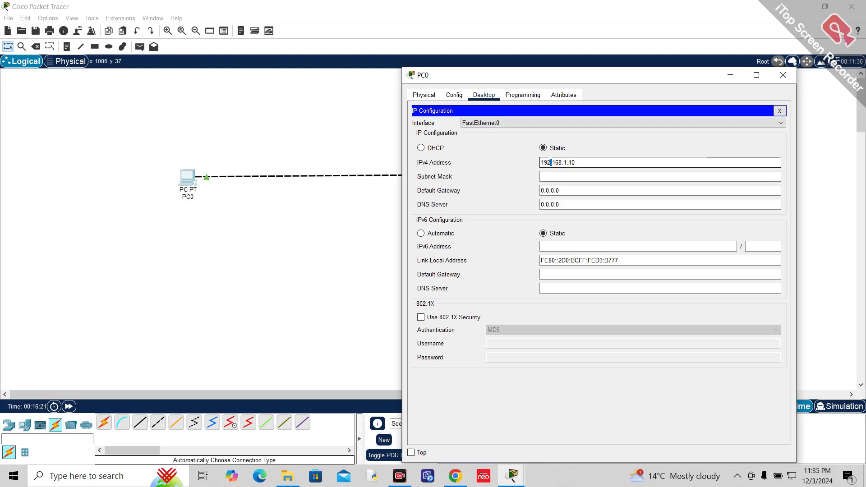
double_click(561, 161)
double_click(540, 161)
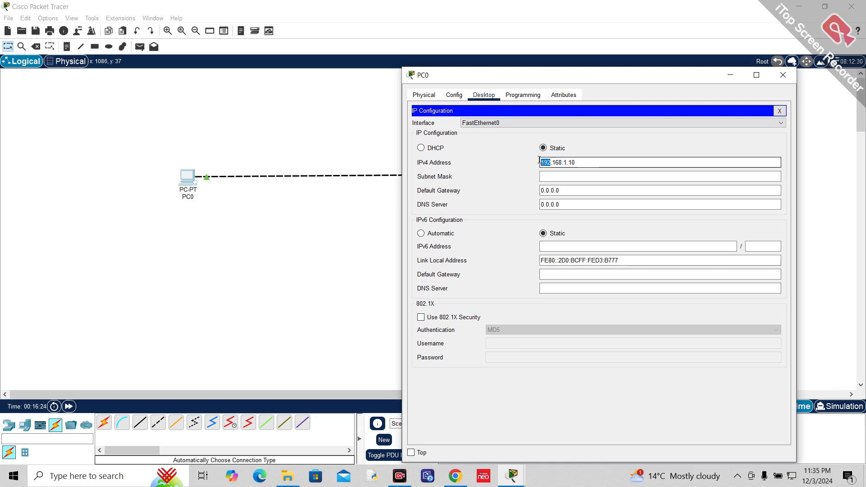
double_click(558, 161)
left_click(581, 160)
left_click_drag(581, 159, 541, 161)
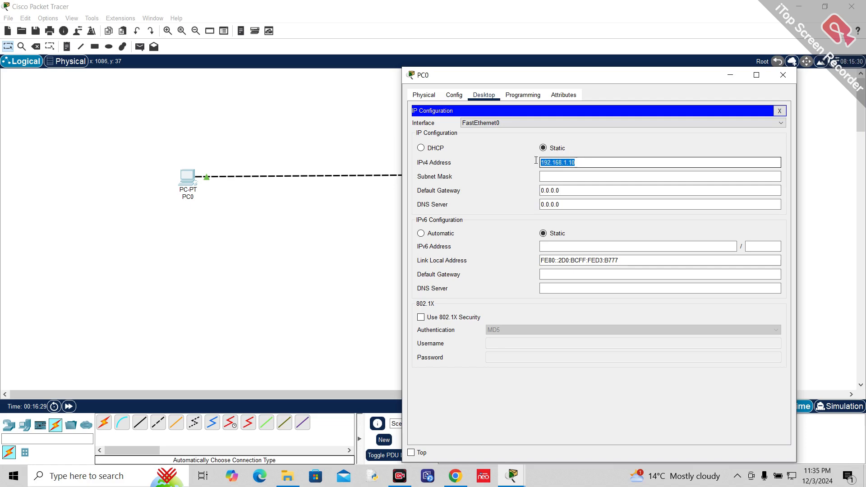
left_click(589, 161)
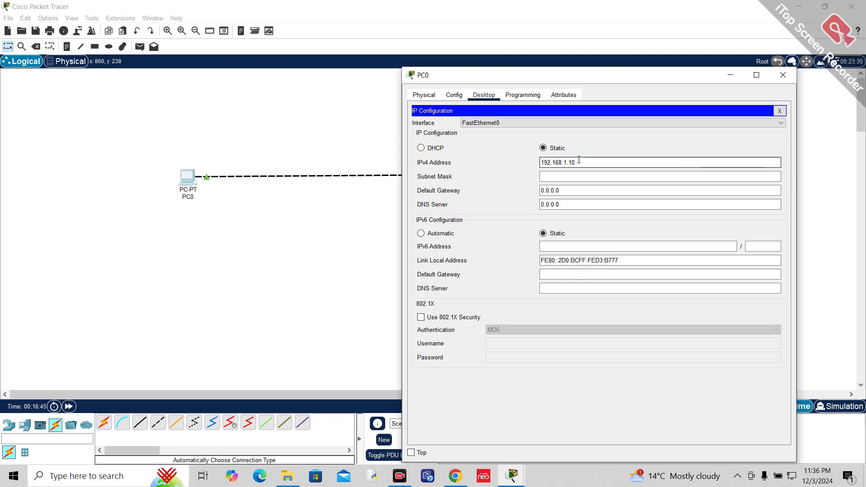
Fill in PC0's subnet mask as 255.255.255.0, review it against the IPv4 address, and close the device window.
key("Tab")
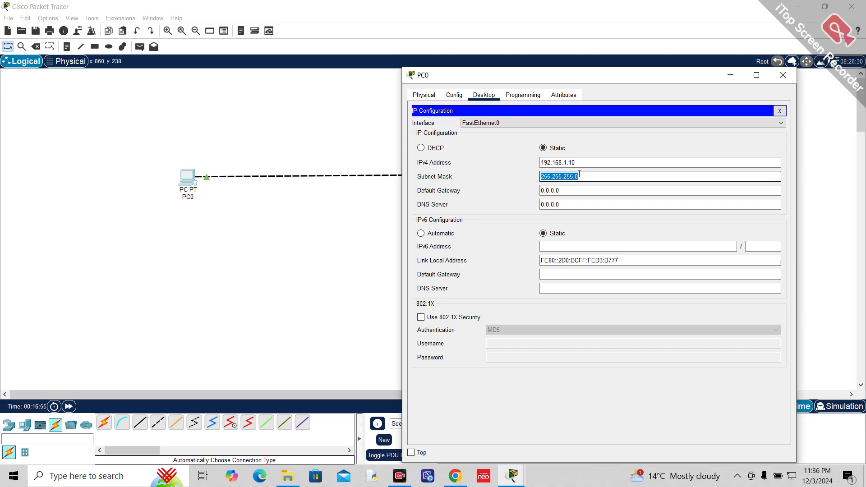
left_click_drag(562, 78, 528, 68)
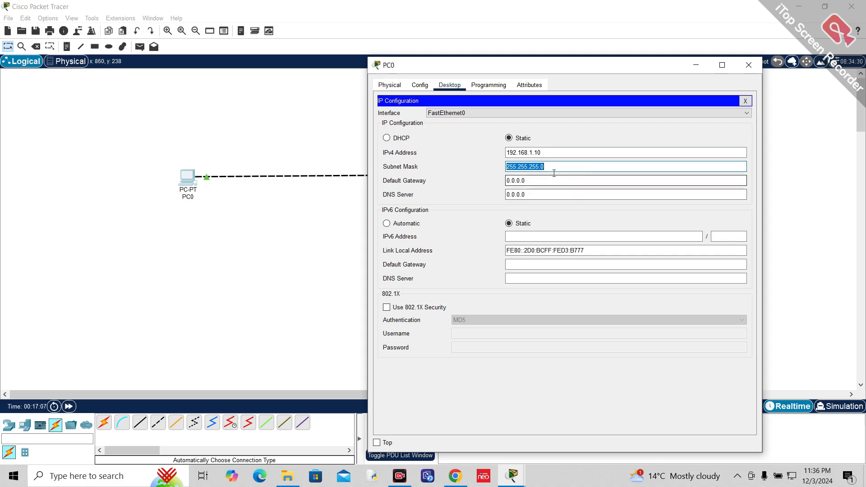
left_click(548, 153)
left_click_drag(548, 153, 494, 166)
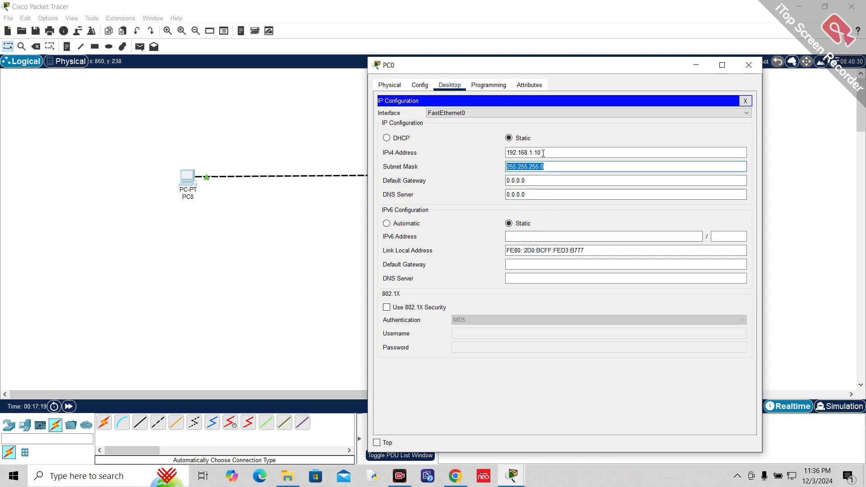
left_click_drag(546, 152, 474, 151)
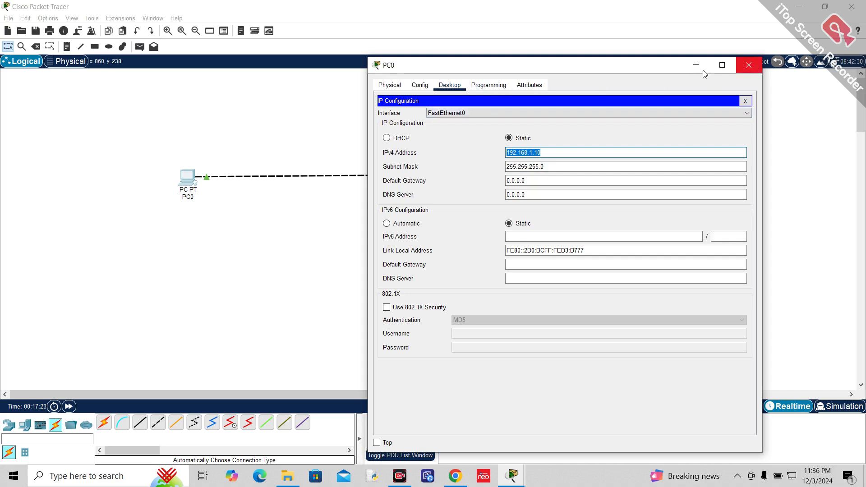
left_click_drag(639, 67, 510, 53)
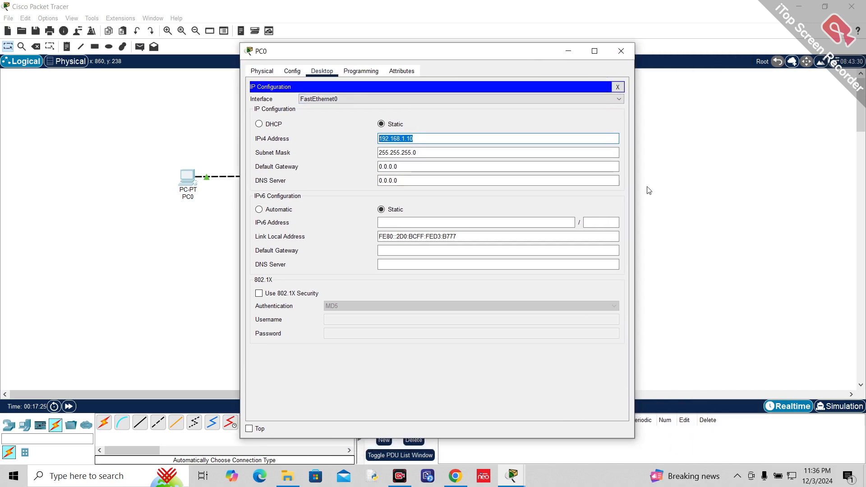
left_click(621, 51)
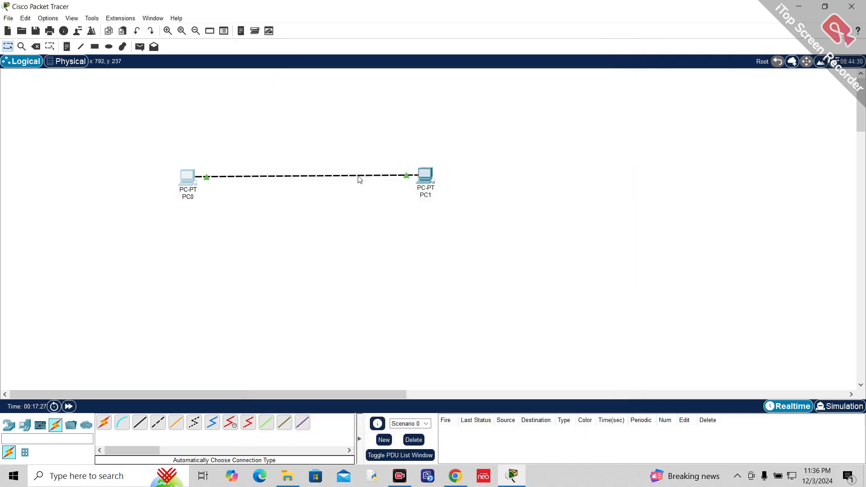
Examine PC1's global configuration settings and its network port in the physical device view.
left_click(424, 177)
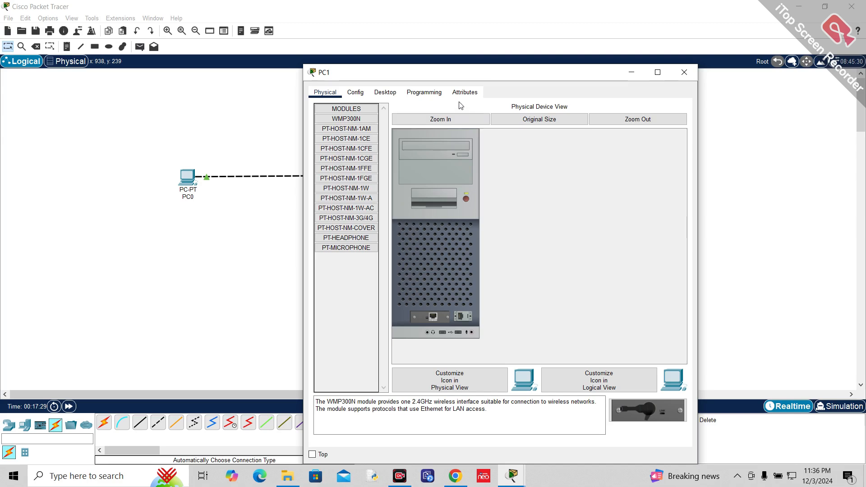
left_click_drag(465, 72, 645, 63)
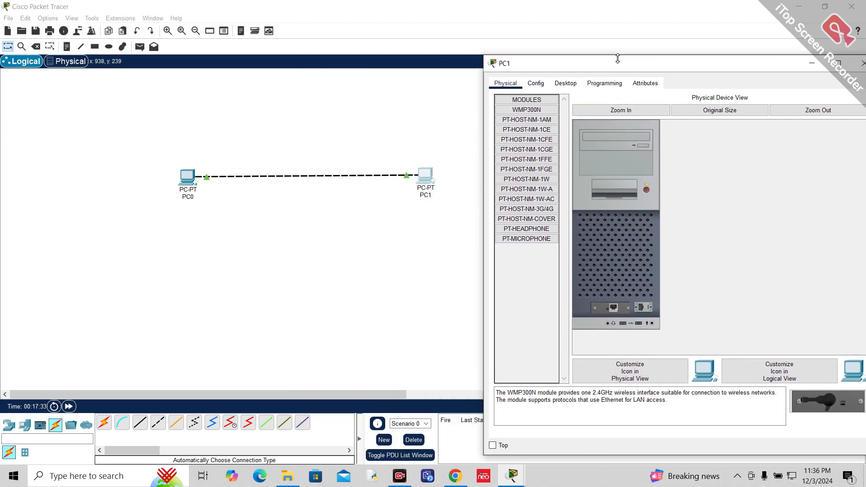
left_click_drag(617, 59, 581, 63)
left_click(505, 88)
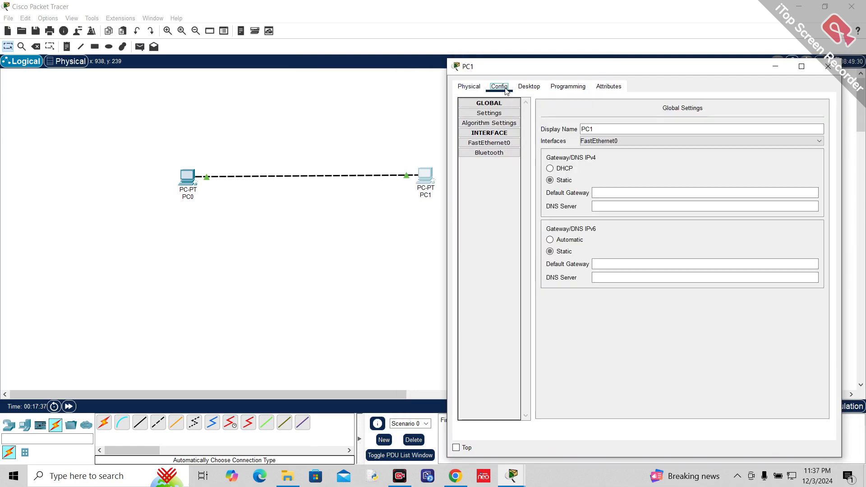
left_click_drag(621, 72, 626, 82)
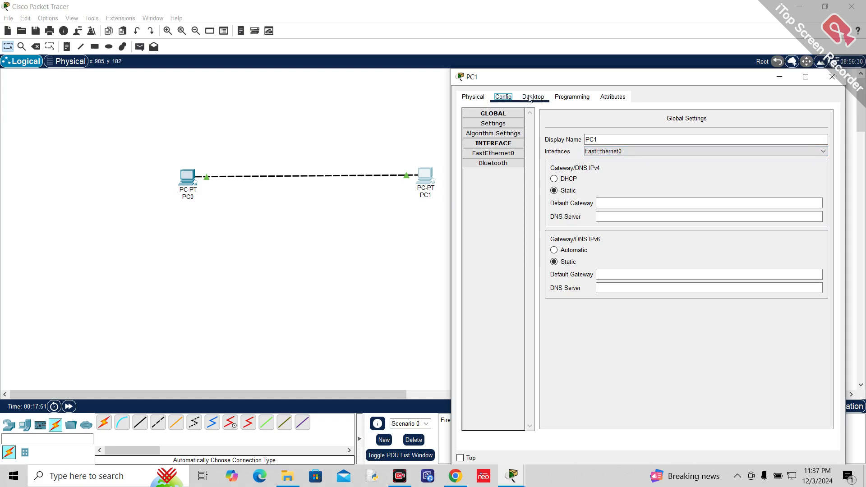
left_click(473, 99)
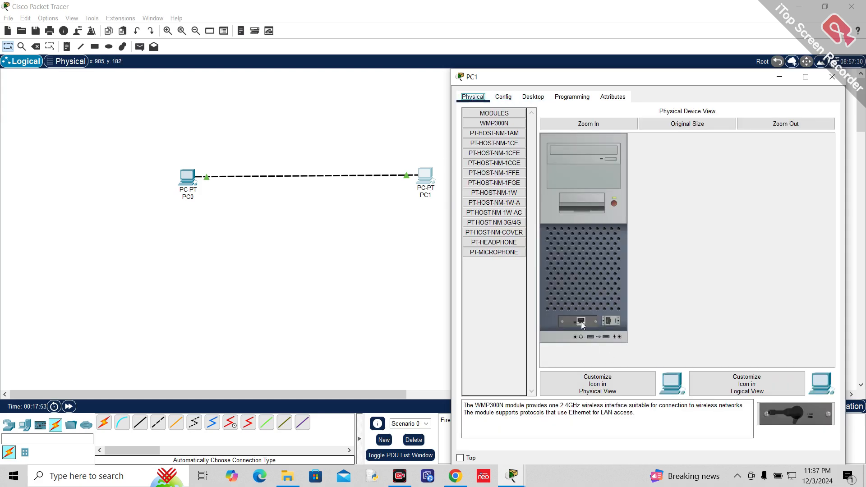
left_click(533, 97)
left_click(504, 97)
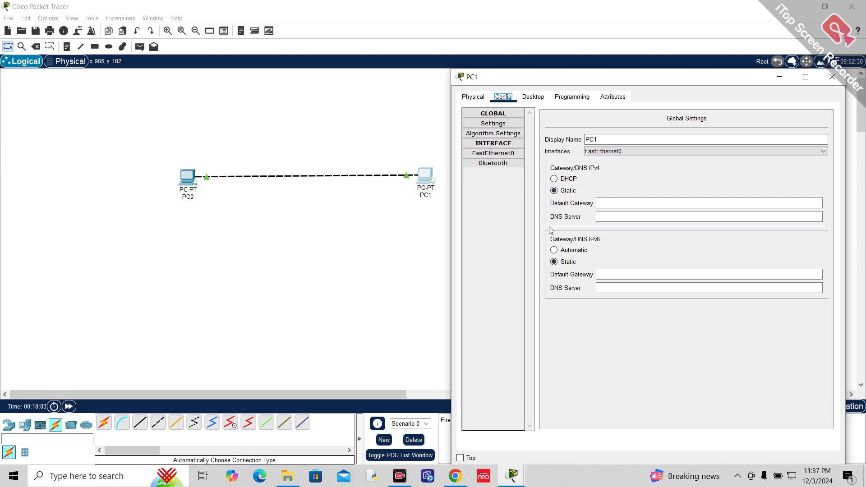
Set PC1's static IPv4 address to 192.168.1.22 with subnet mask 255.255.255.0, then close its device window.
left_click(536, 96)
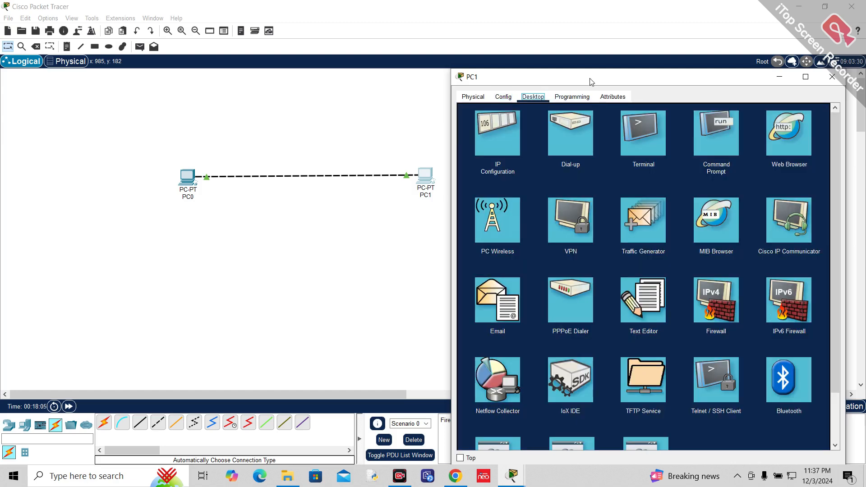
left_click_drag(589, 77, 564, 33)
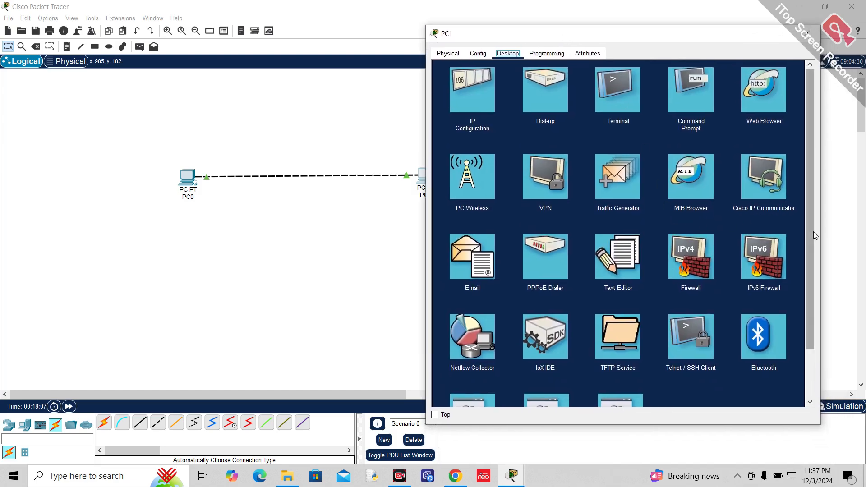
left_click_drag(812, 231, 805, 188)
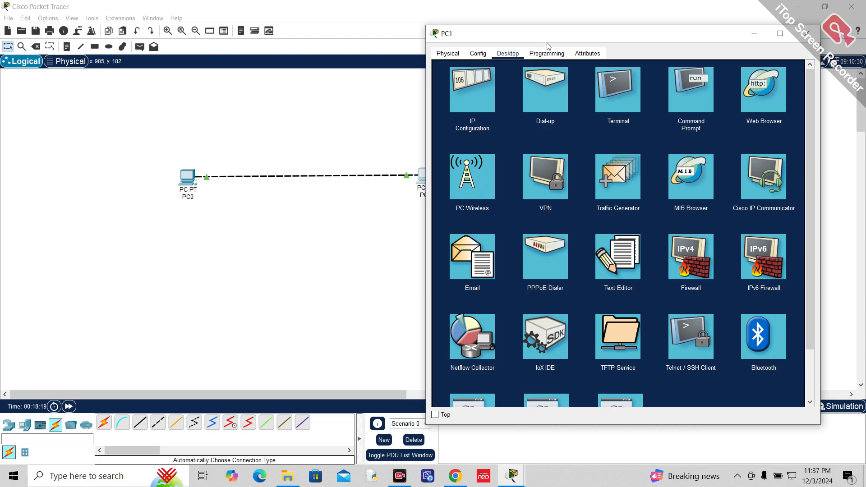
left_click_drag(557, 38, 609, 41)
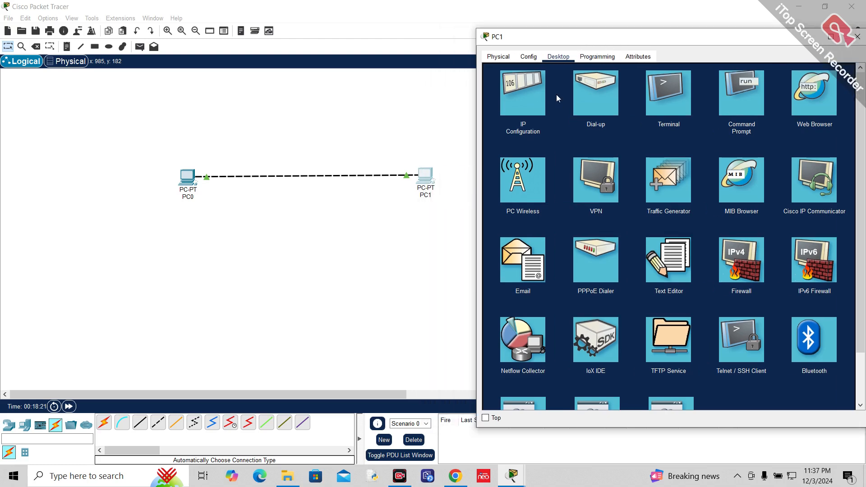
left_click(528, 101)
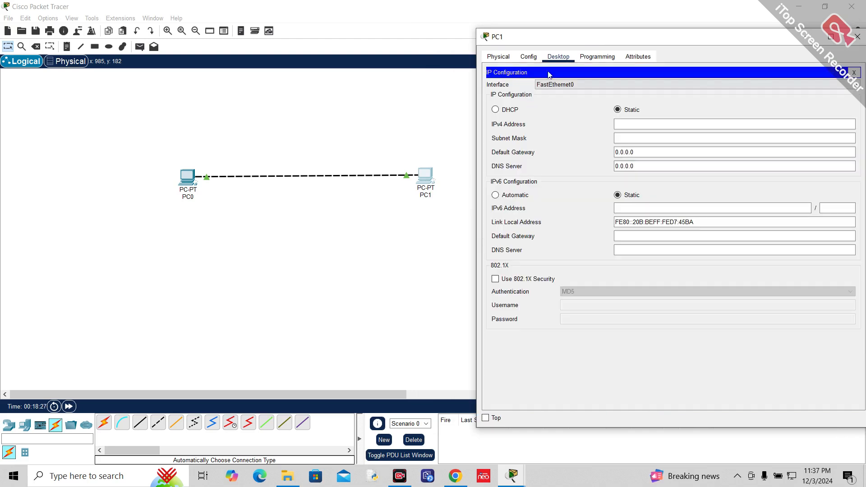
left_click_drag(574, 39, 559, 41)
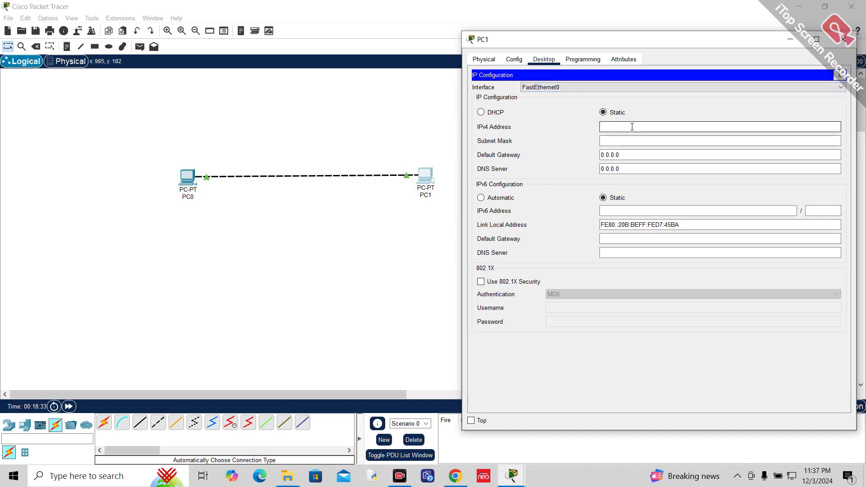
type("192.168.1.10")
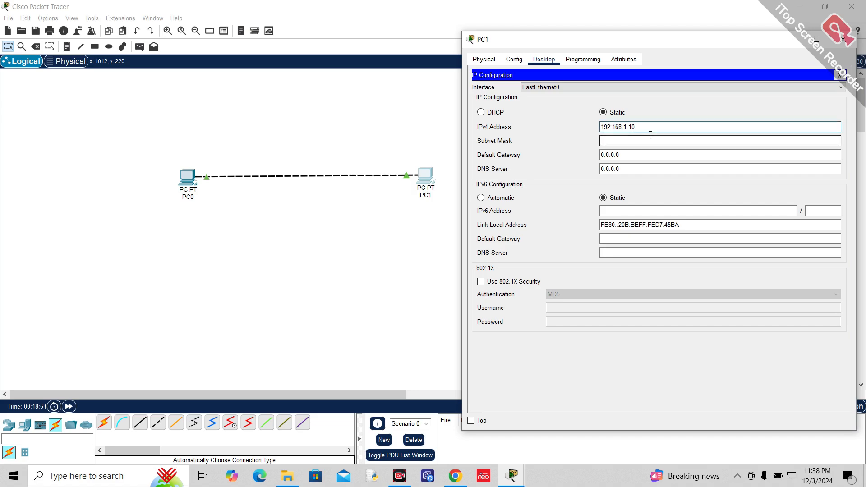
type("22")
left_click(650, 135)
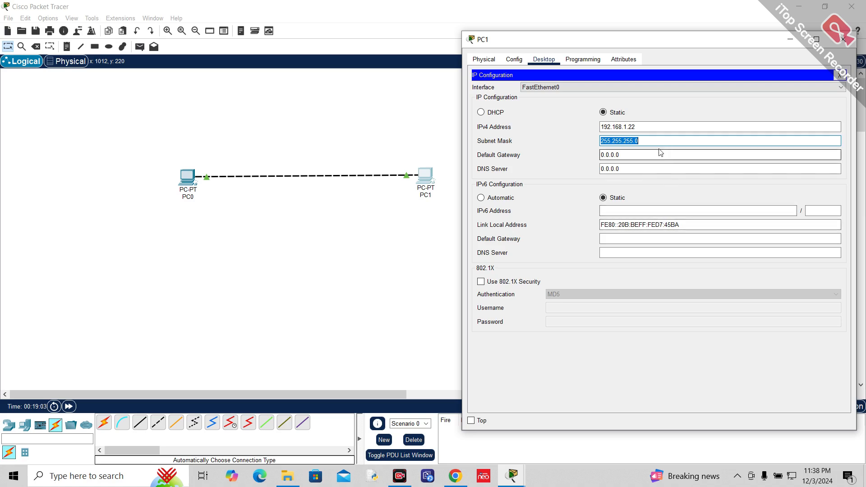
left_click_drag(635, 45, 632, 44)
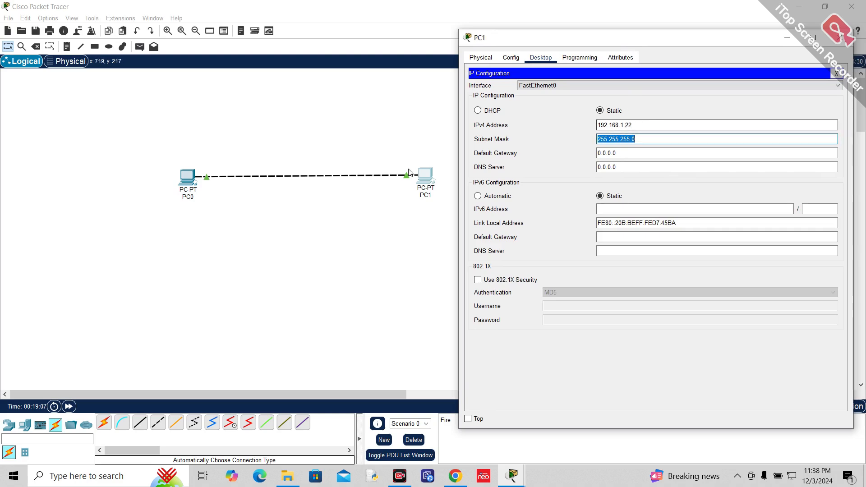
key("shift+Tab")
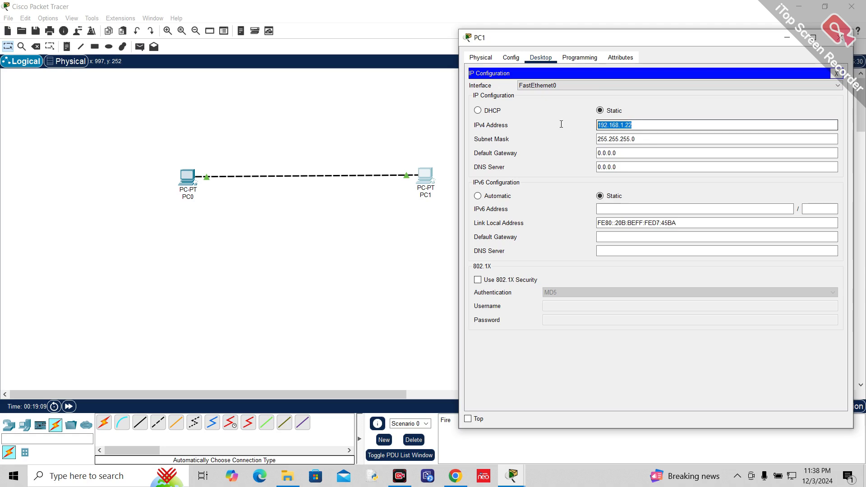
left_click(842, 39)
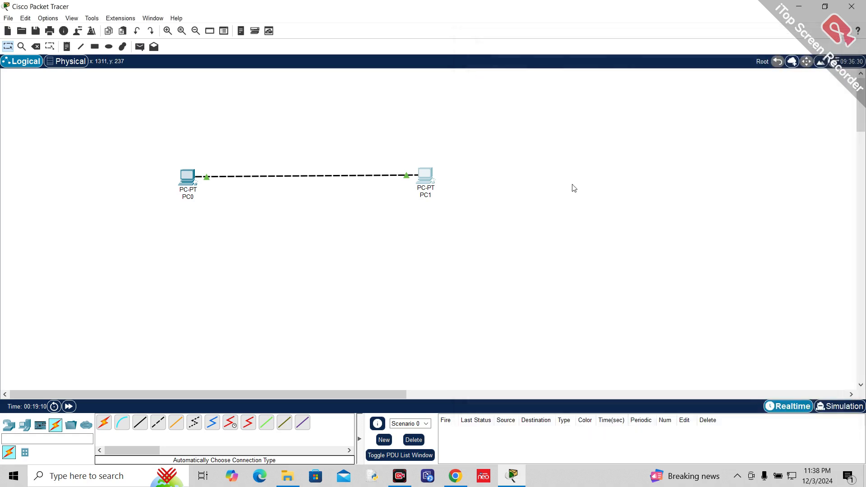
Add the IP address to PC1's label in the workspace so it reads "PC1 192.168.1.22".
left_click(425, 194)
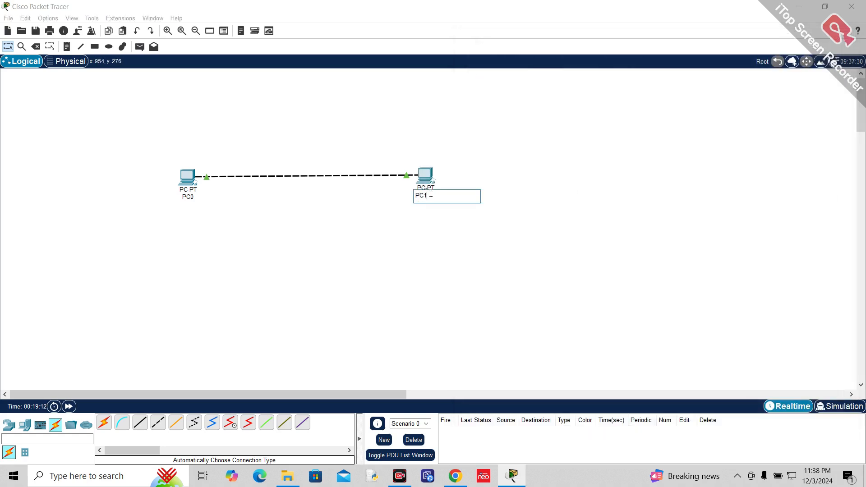
left_click(425, 176)
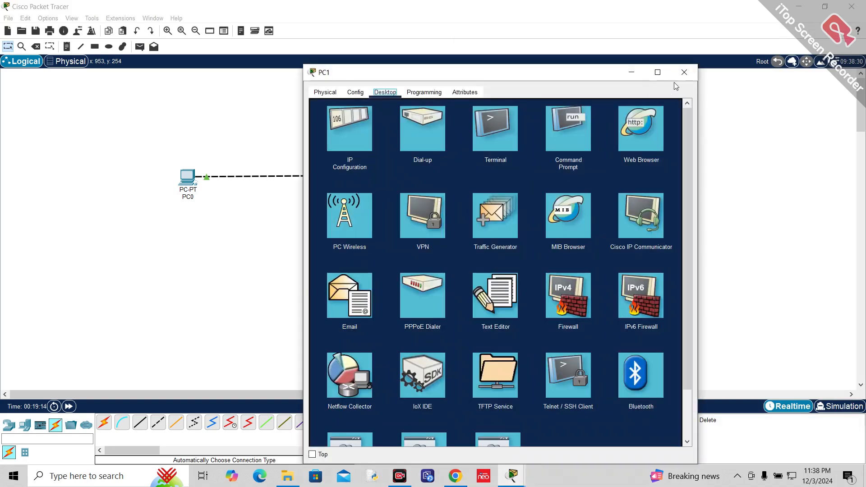
left_click(684, 72)
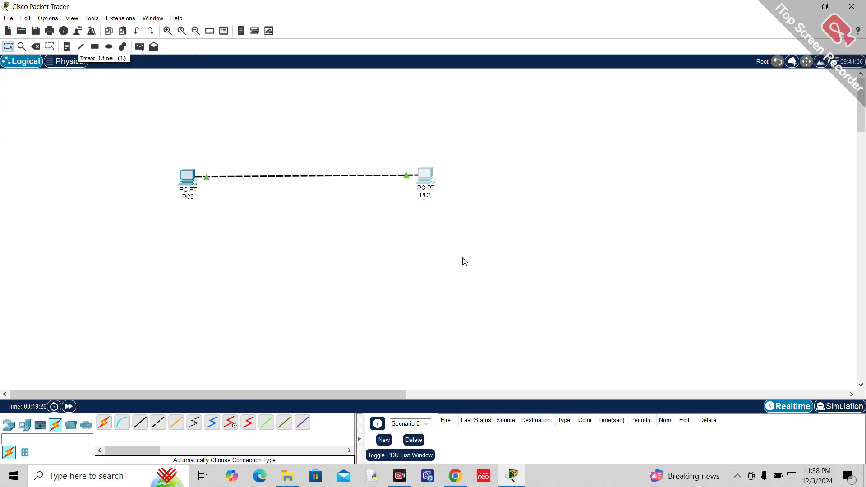
left_click(425, 195)
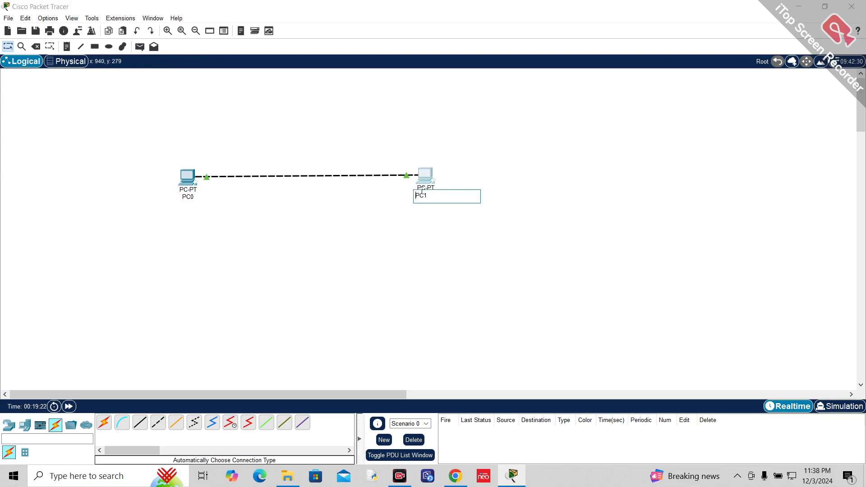
type("192.168.1.22")
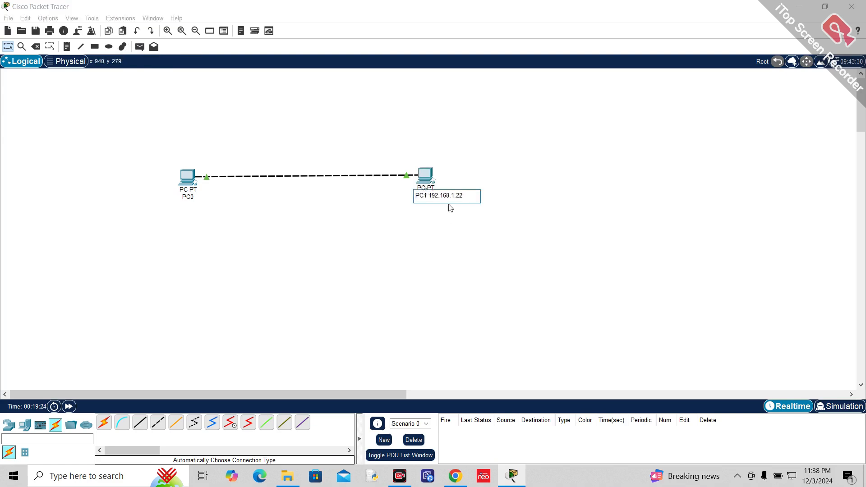
key("Return")
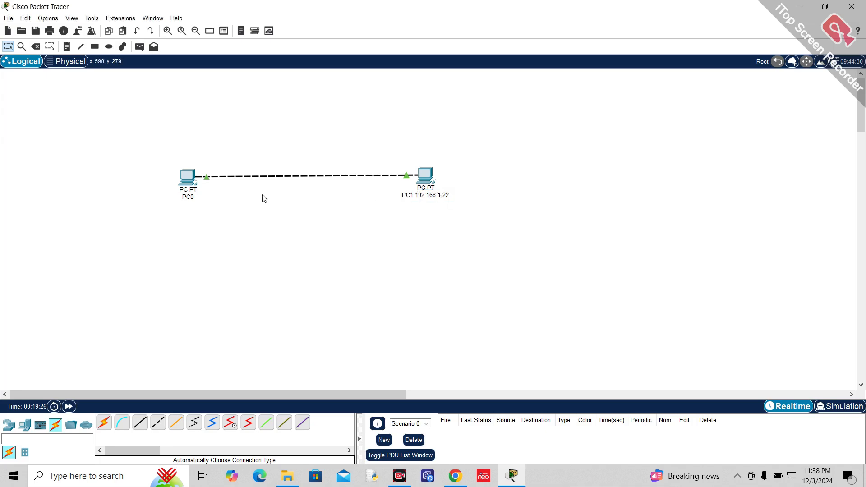
Copy PC0's IPv4 address from its IP configuration and append it to its label, making it "PC0 192.168.1.10".
left_click(188, 194)
left_click(282, 202)
left_click(187, 177)
left_click(334, 136)
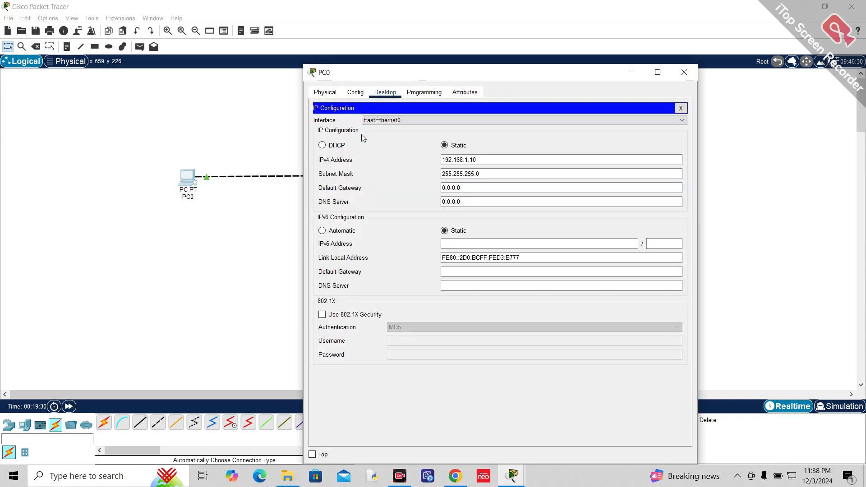
left_click_drag(483, 160, 400, 160)
key("ctrl+c")
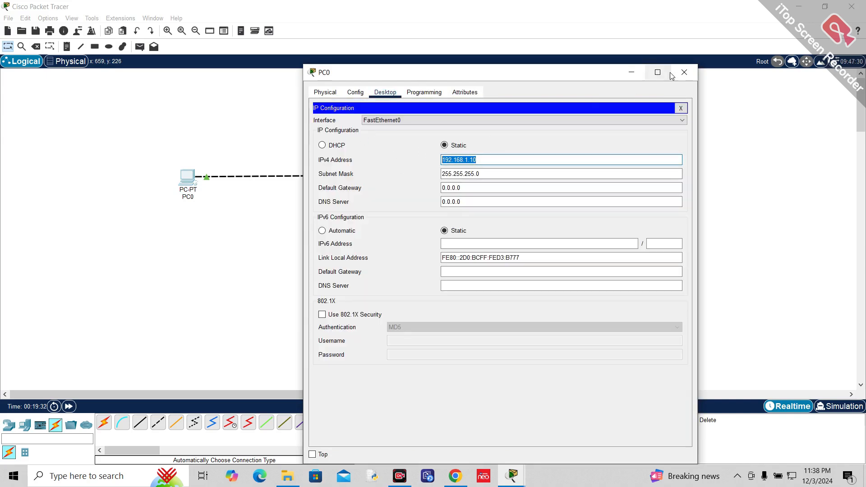
left_click(683, 72)
left_click(188, 197)
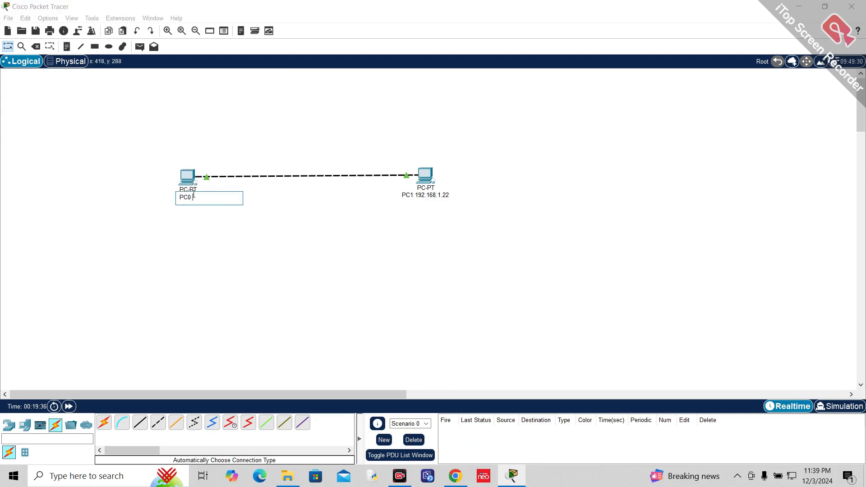
key("ctrl+v")
left_click(383, 254)
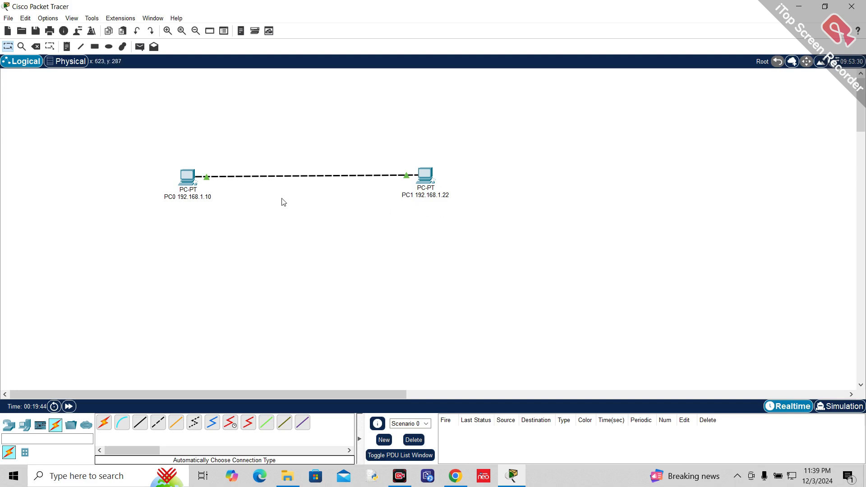
Open PC0's device window, move it clear of the PC0 icon, and launch its Command Prompt.
mouse_move(197, 185)
double_click(186, 176)
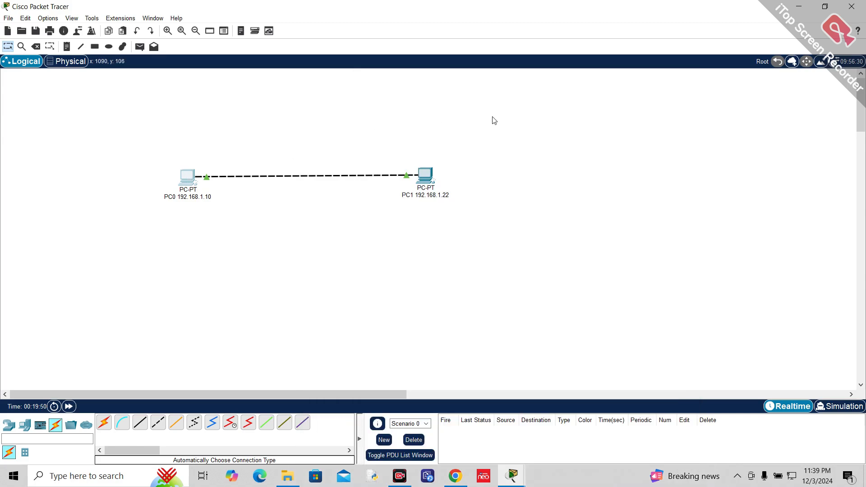
left_click(192, 180)
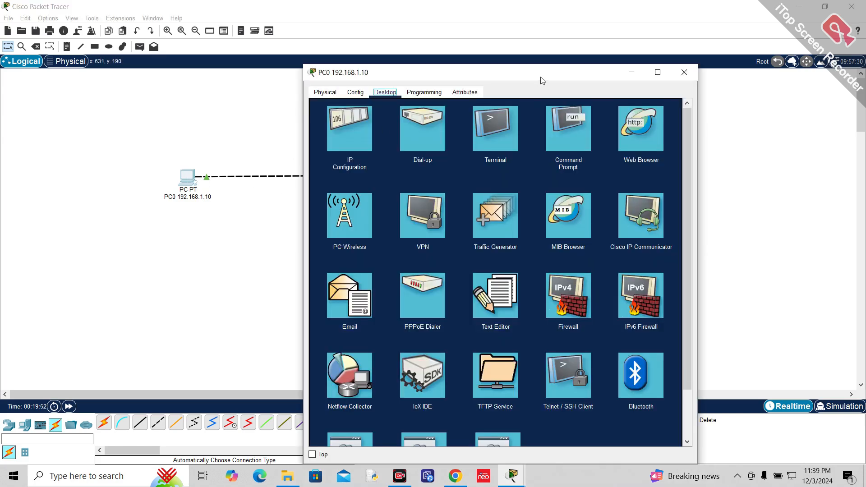
left_click_drag(542, 78, 630, 64)
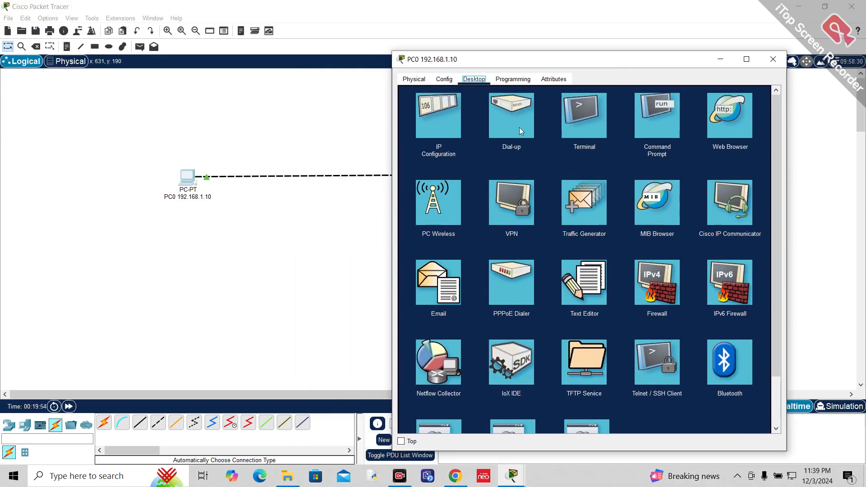
left_click(669, 108)
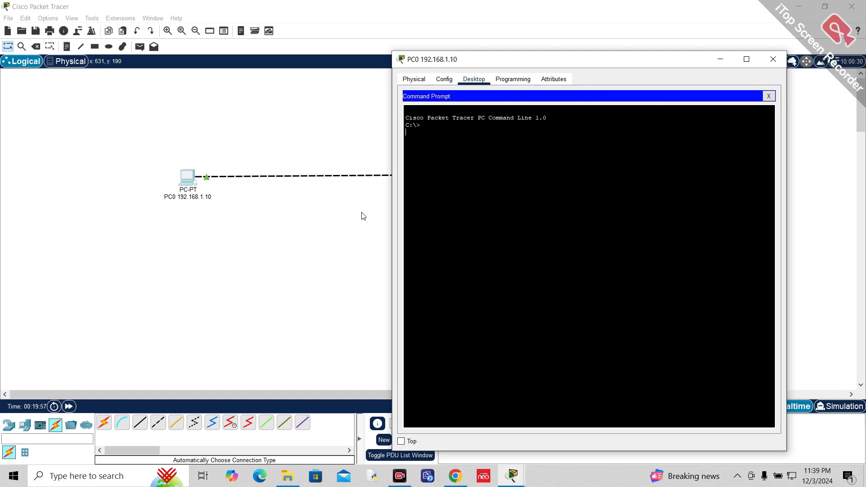
Open the Windows Command Prompt, place it beside PC0's simulated prompt for comparison, and close it.
left_click(11, 477)
left_click(79, 472)
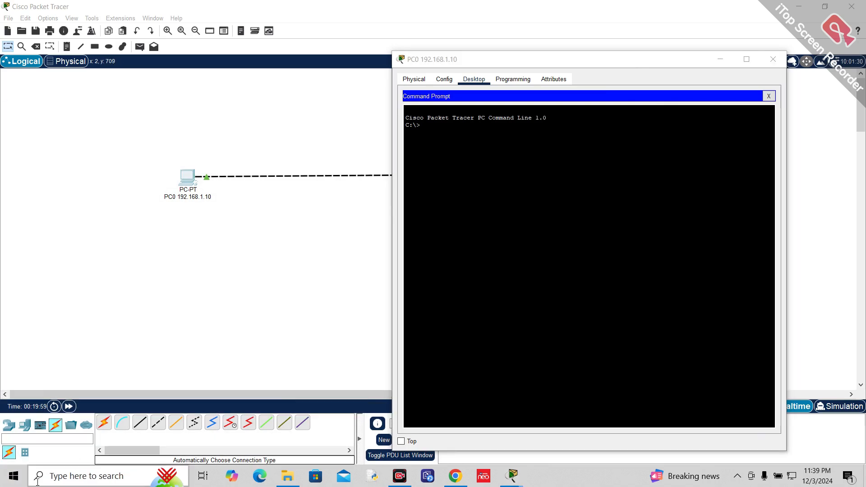
left_click(18, 478)
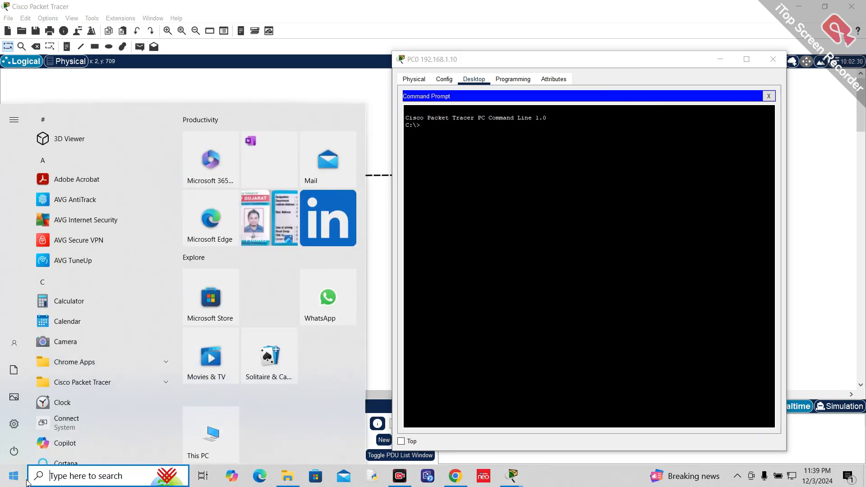
type("CMD")
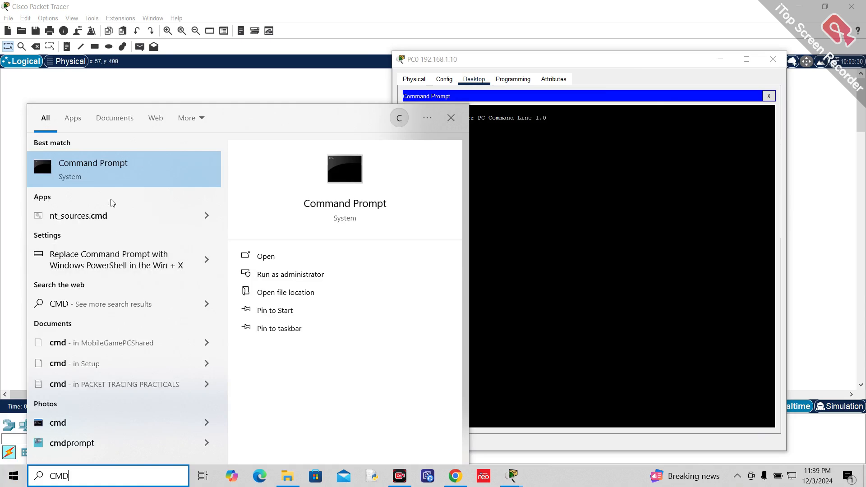
left_click(122, 174)
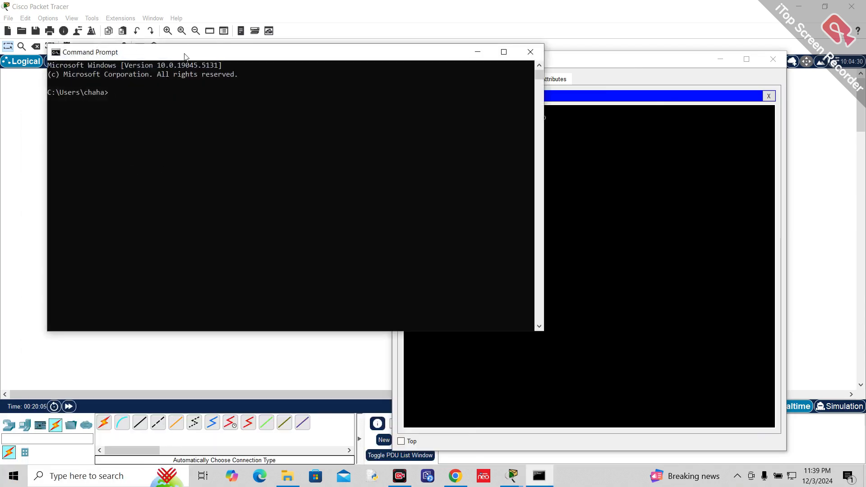
left_click_drag(185, 56, 163, 107)
left_click_drag(230, 104, 178, 161)
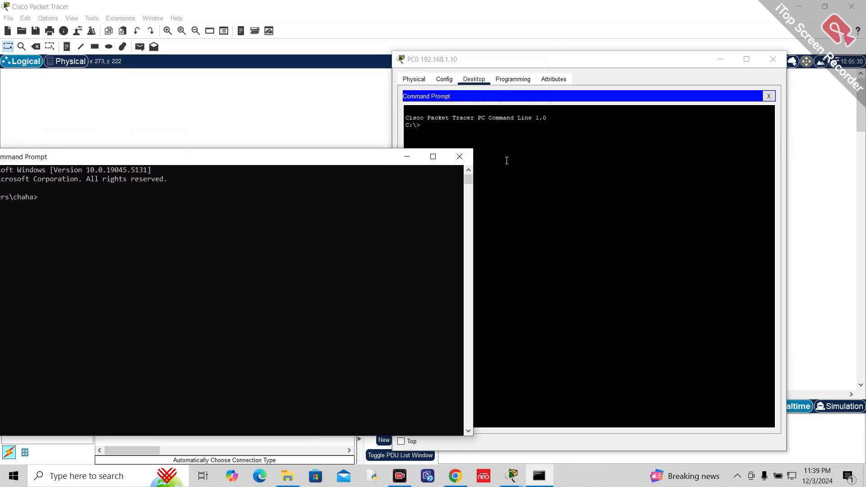
left_click(459, 157)
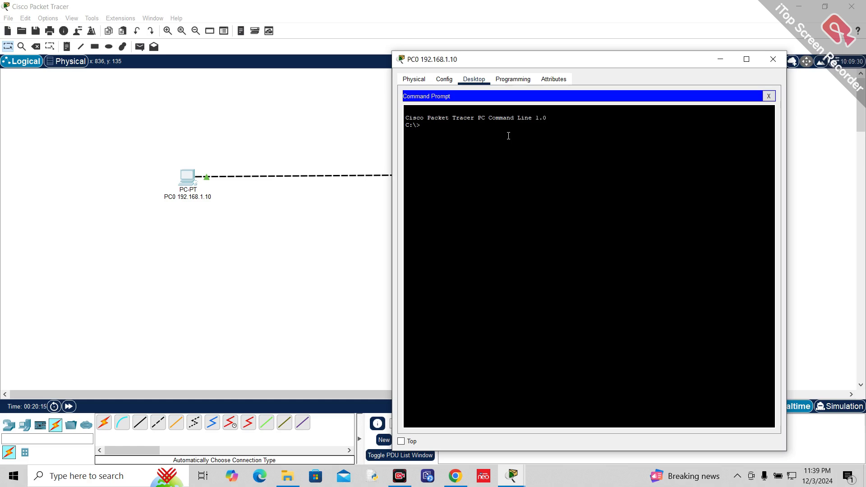
Try the hostname command in PC0's Command Prompt, in uppercase and in lowercase.
type("o")
type("HOSTNAME")
key("Return")
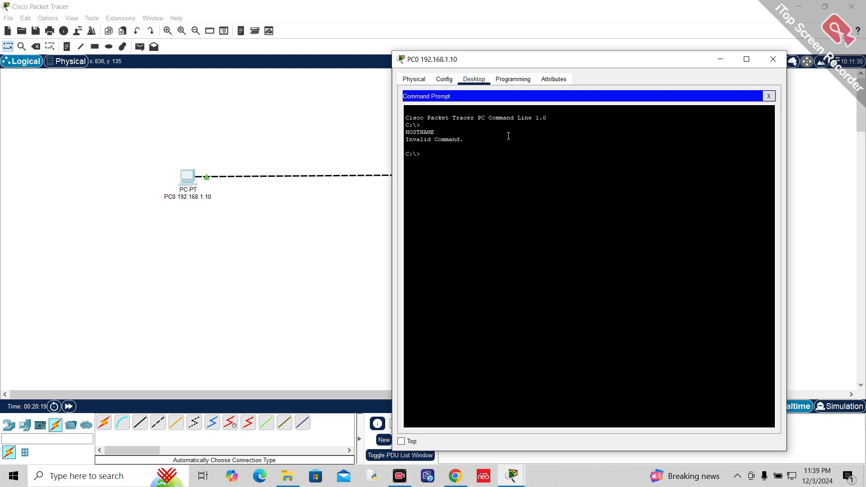
type("hostname")
key("Return")
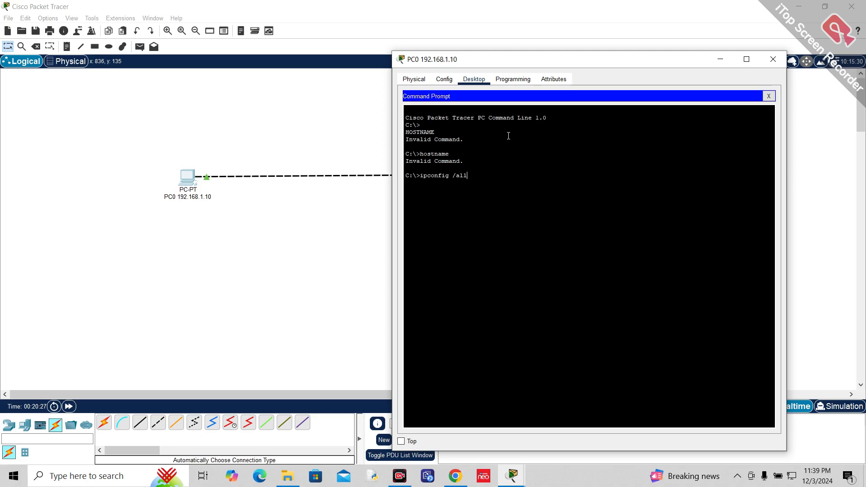
Run ipconfig /all on PC0 and examine the physical address, IPv4 address and subnet mask in the output.
key("Return")
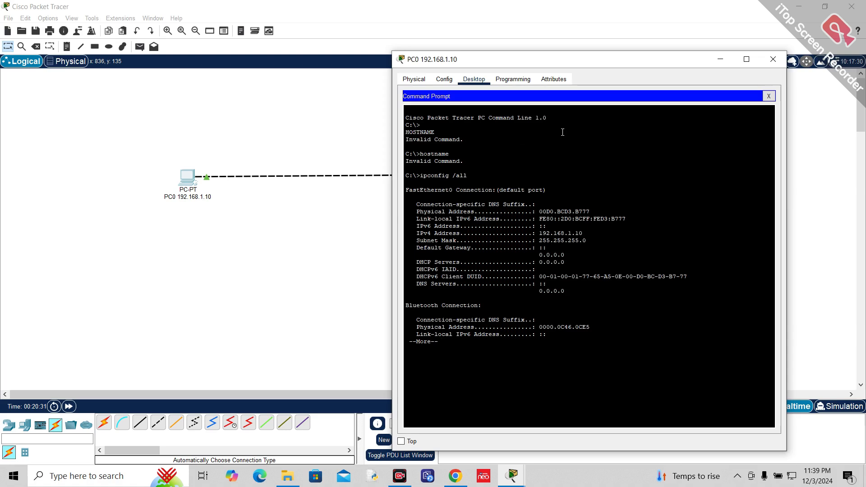
left_click_drag(483, 177, 402, 172)
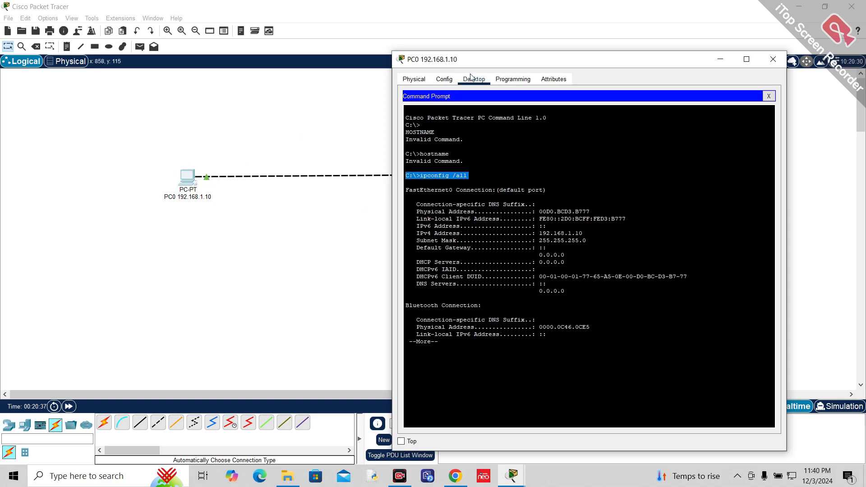
left_click_drag(490, 65, 478, 37)
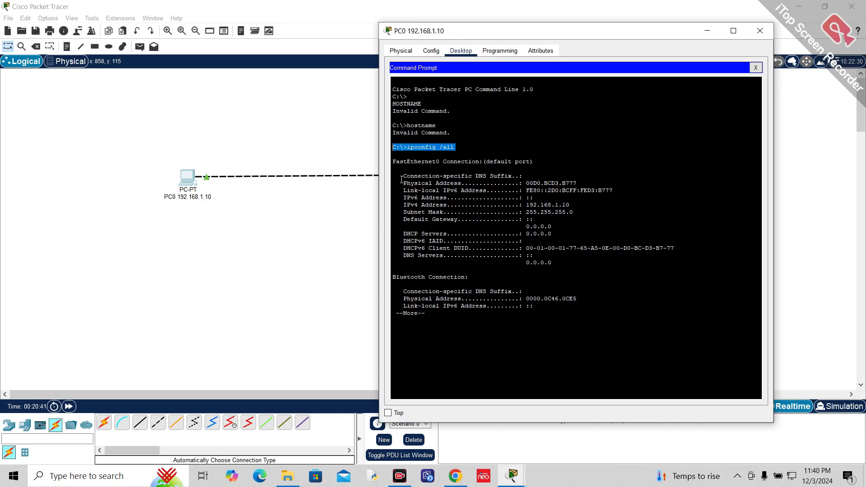
left_click_drag(401, 180, 578, 181)
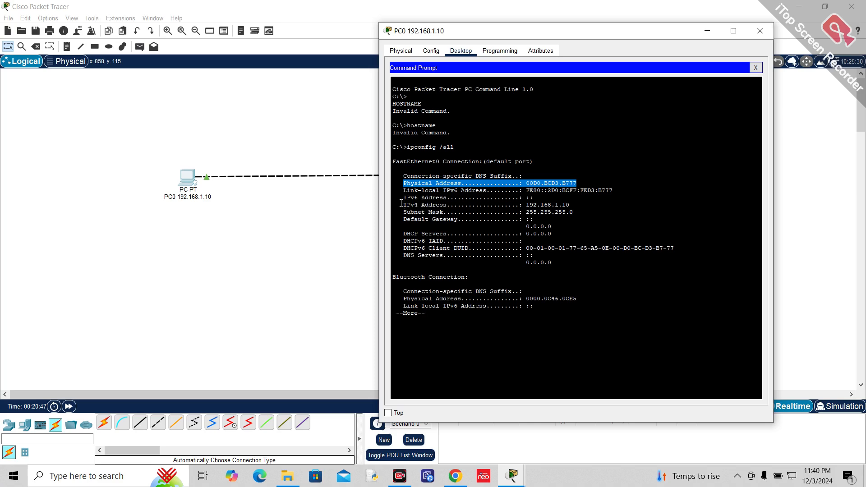
left_click_drag(402, 199, 571, 205)
left_click(575, 203)
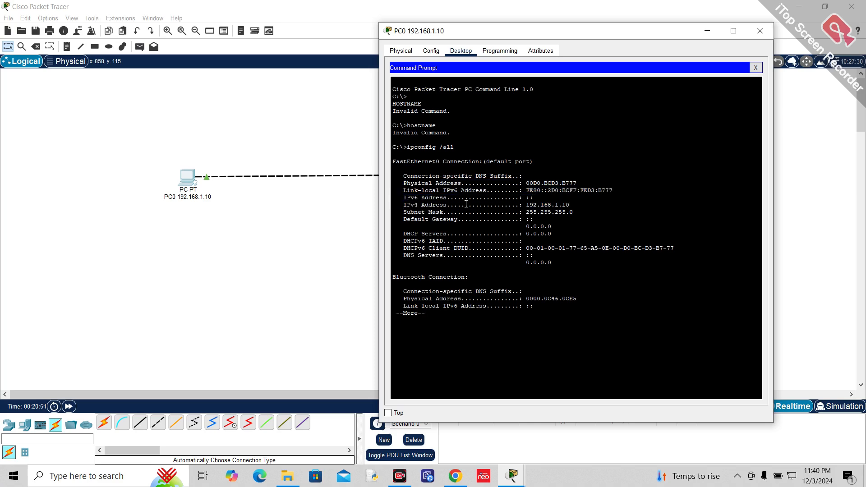
left_click_drag(403, 203, 573, 207)
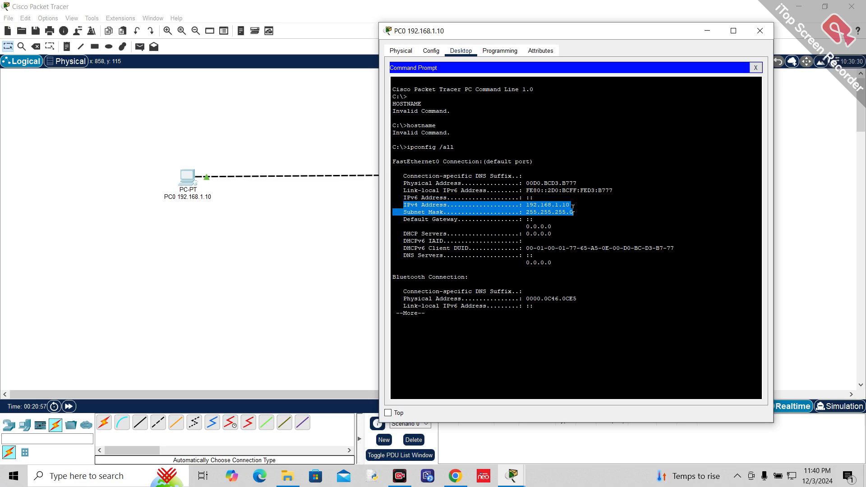
mouse_move(573, 209)
left_mouse_down()
mouse_move(573, 224)
mouse_move(576, 208)
left_mouse_up()
Review PC0's IPv4 address line and the whole FastEthernet0 section of the output, then close the device window.
left_click_drag(579, 34, 618, 57)
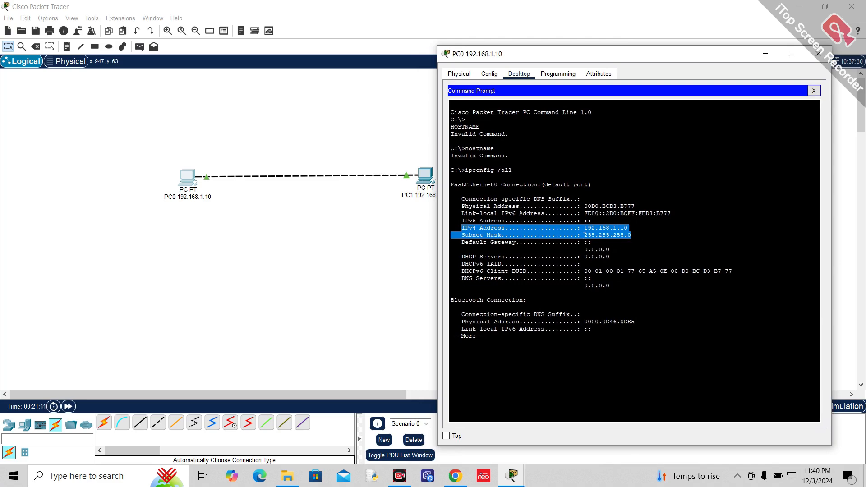
left_click(619, 247)
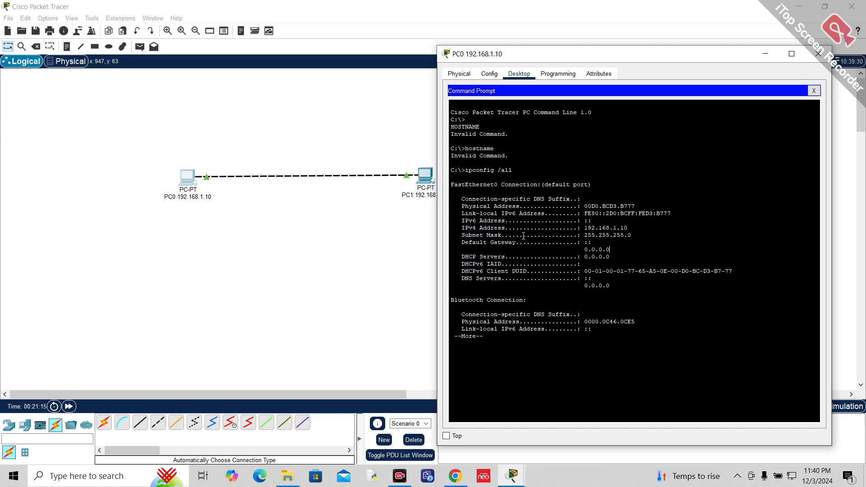
left_click_drag(462, 227, 627, 228)
left_click_drag(630, 288, 447, 168)
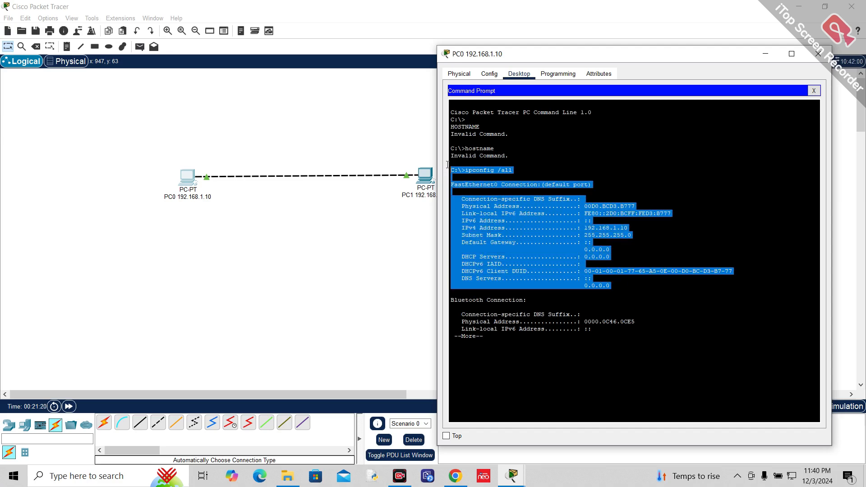
left_click(559, 197)
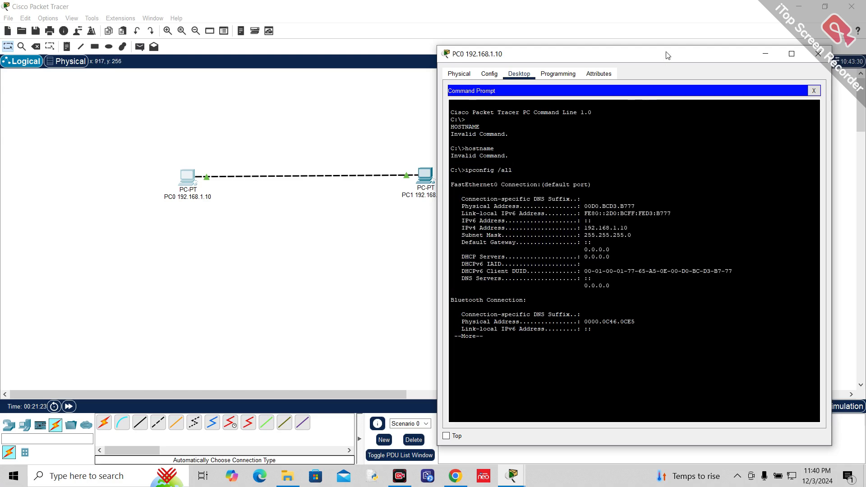
left_click_drag(666, 55, 609, 63)
left_click(762, 62)
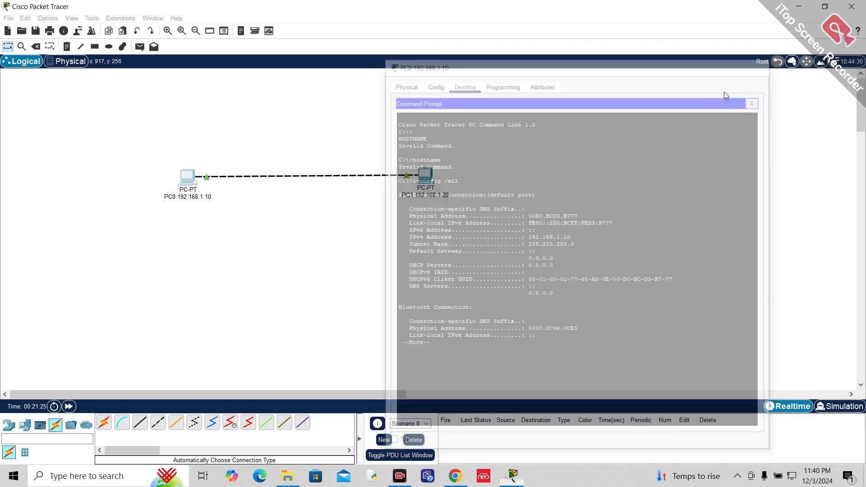
Open PC1's Command Prompt, place its window clear of the topology, and run ipconfig /all.
left_click(426, 179)
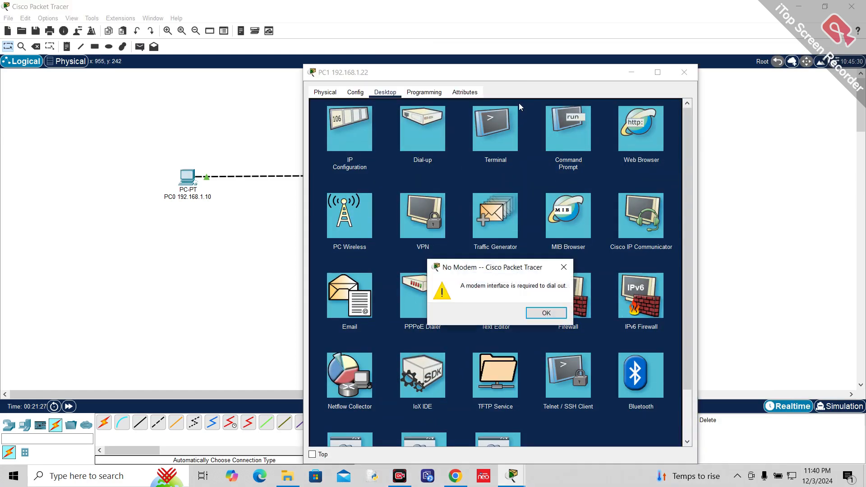
left_click(564, 267)
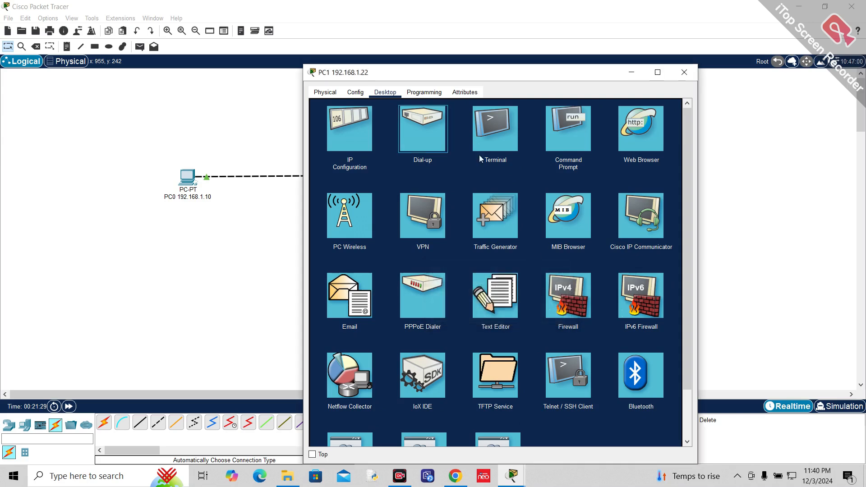
left_click(569, 130)
left_click_drag(529, 73, 674, 130)
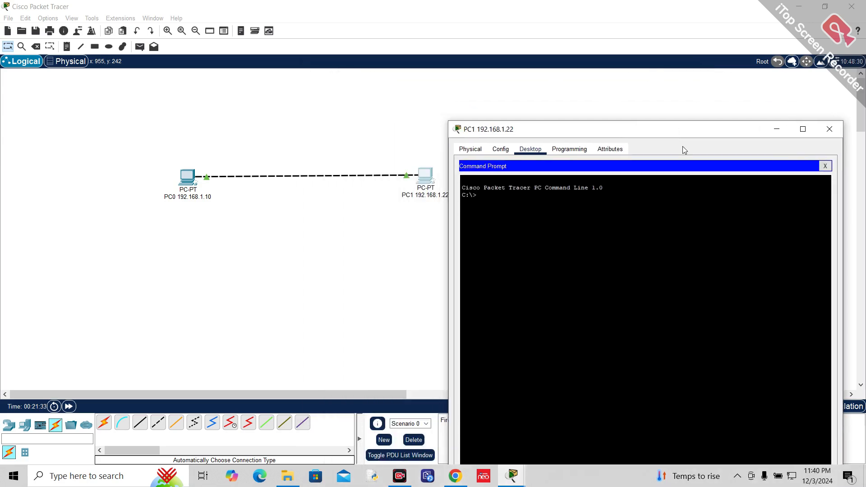
type("ipconfig /all")
key("Return")
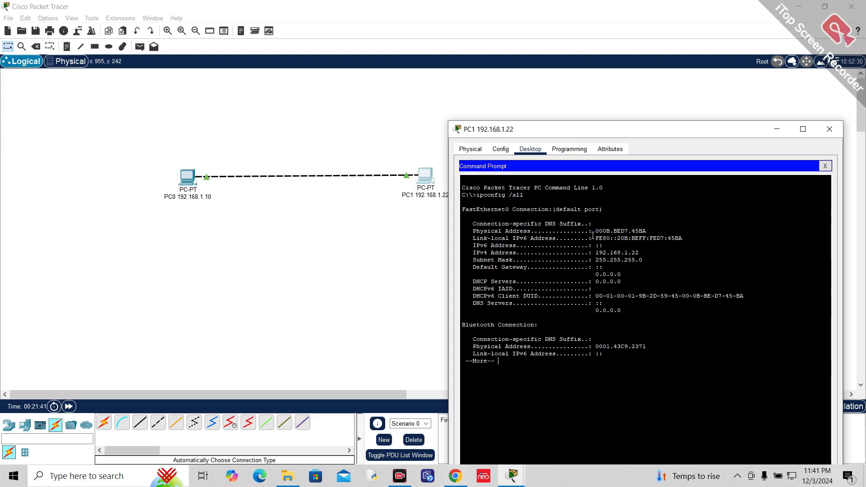
Examine the physical address and IPv4 address in PC1's output, and cancel the paused remainder of the listing.
left_click_drag(595, 232, 647, 230)
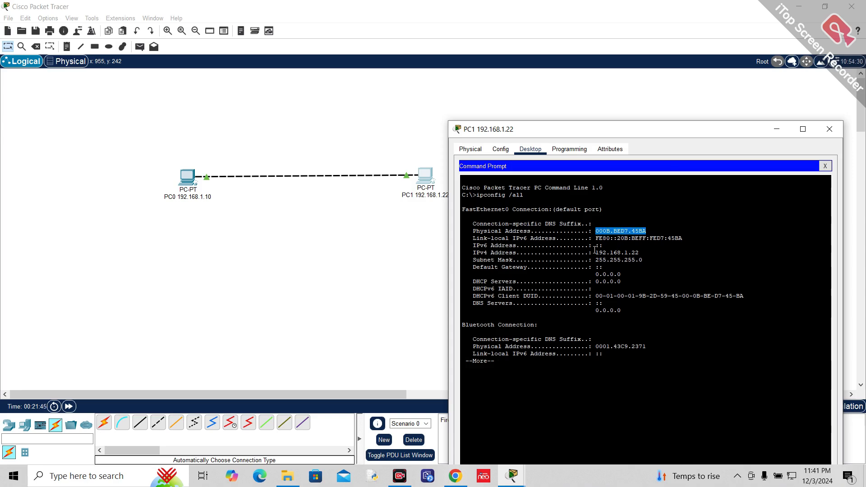
left_click_drag(591, 251, 635, 255)
left_click(635, 255)
left_click_drag(640, 130, 702, 110)
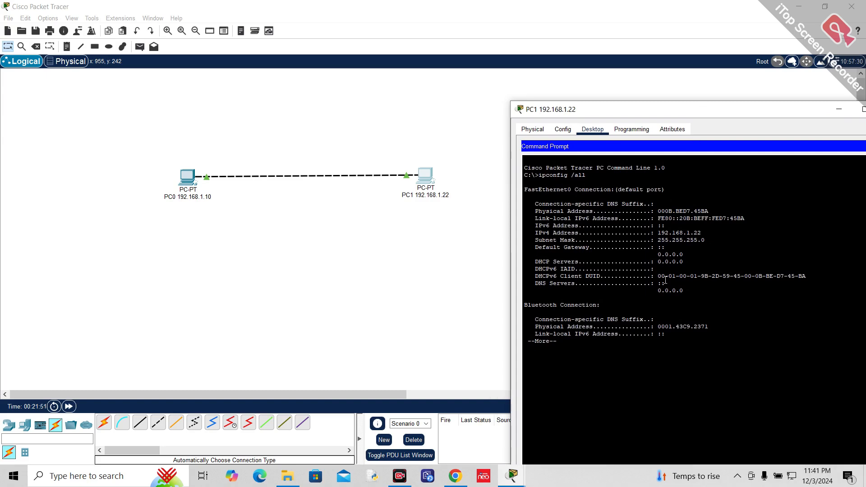
key("ctrl+c")
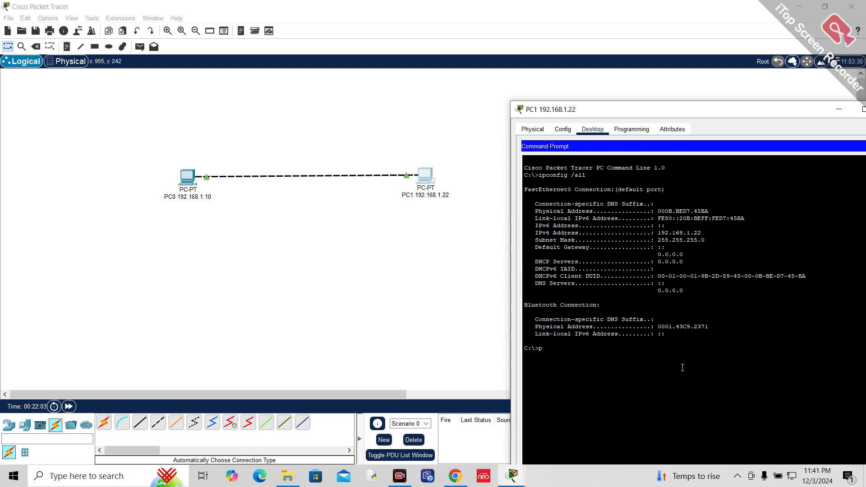
Try a continuous ping from PC1 to PC0 with ping 192.168.1.10 -t.
type("ing")
type("192.168.1.10 -t")
key("Return")
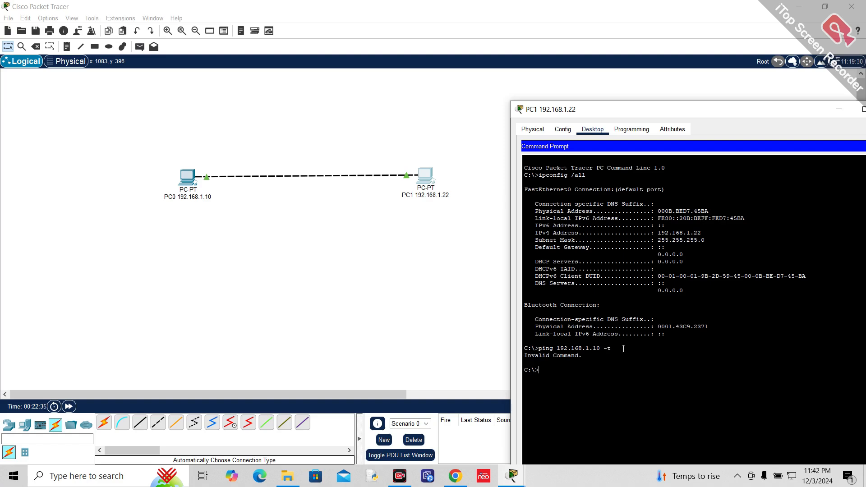
Ping PC0 at 192.168.1.10 from PC1 without the -t option.
key("Up")
key("BackSpace")
key("BackSpace")
key("BackSpace")
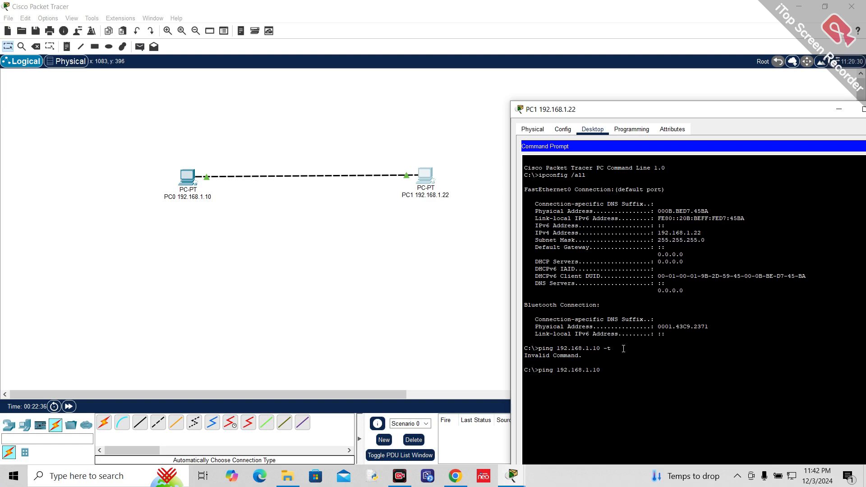
key("Return")
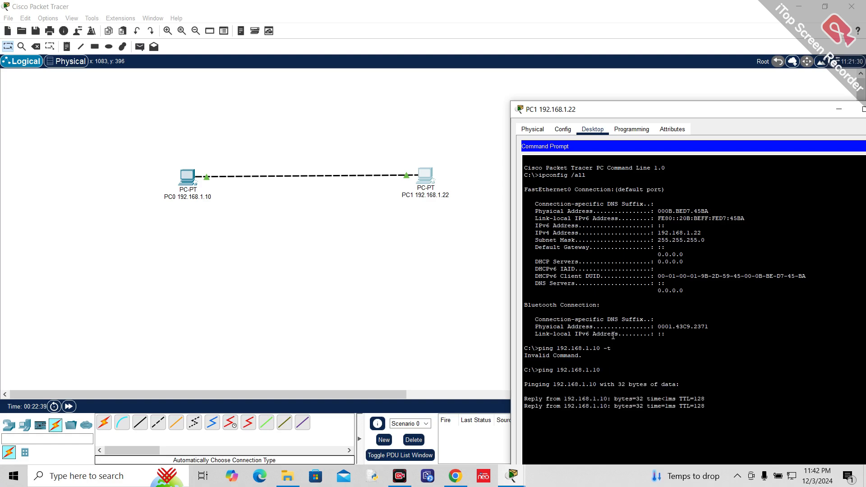
Review PC1's ping command, its IPv4 address and the reply lines, and close the device window.
left_click_drag(638, 109, 592, 32)
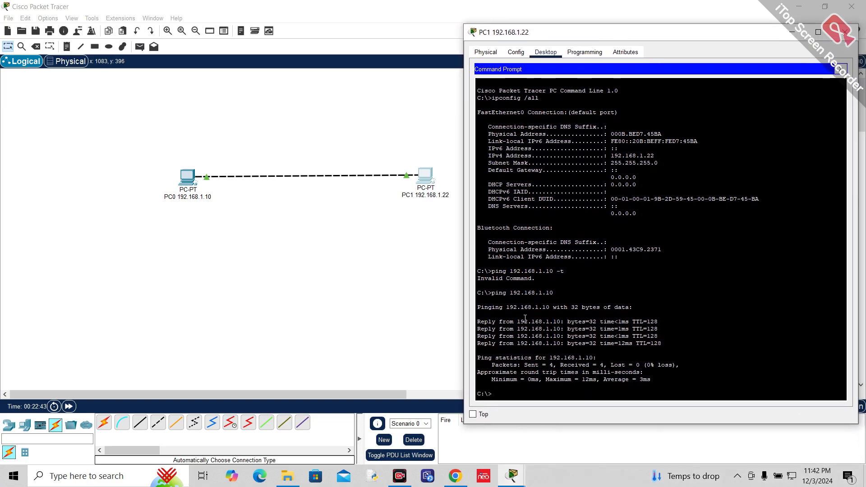
left_click_drag(491, 293, 549, 287)
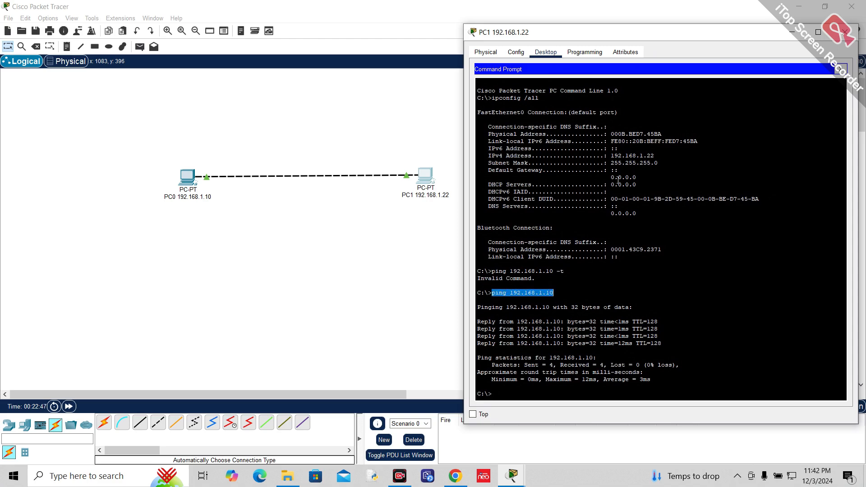
left_click(605, 157)
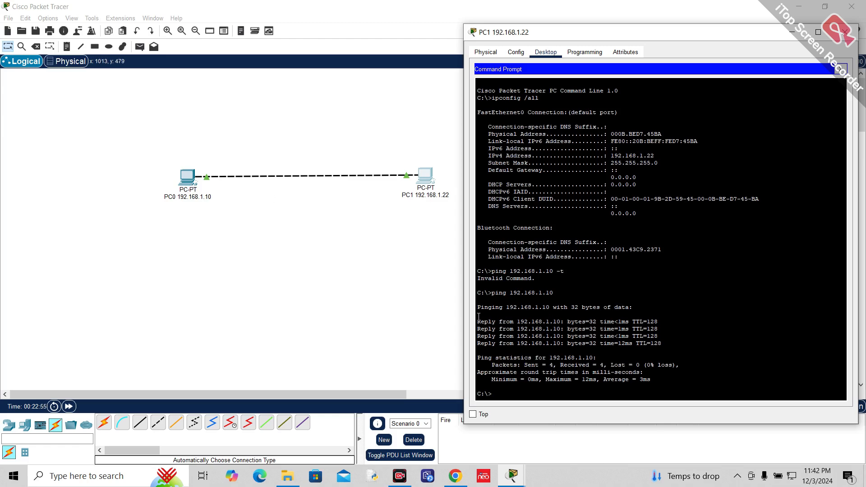
left_click_drag(481, 321, 661, 344)
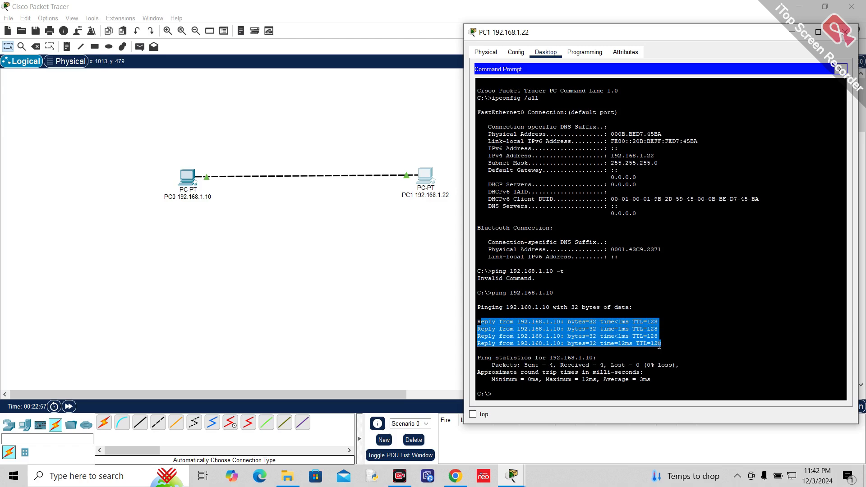
left_click(663, 357)
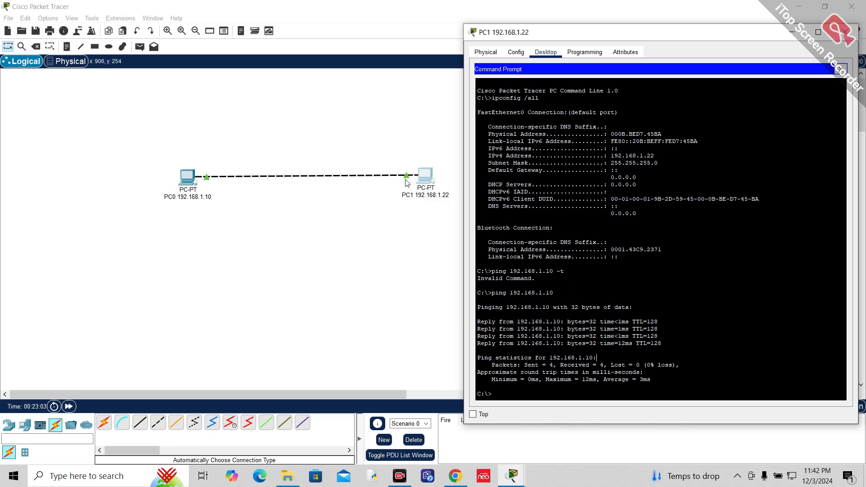
left_click(852, 38)
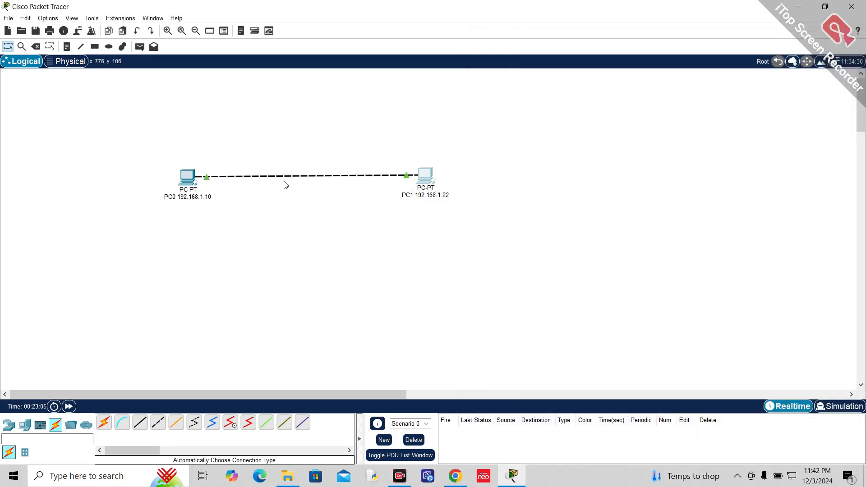
Quit the paused output in PC0's Command Prompt and ping PC1 at 192.168.1.22.
left_click(186, 176)
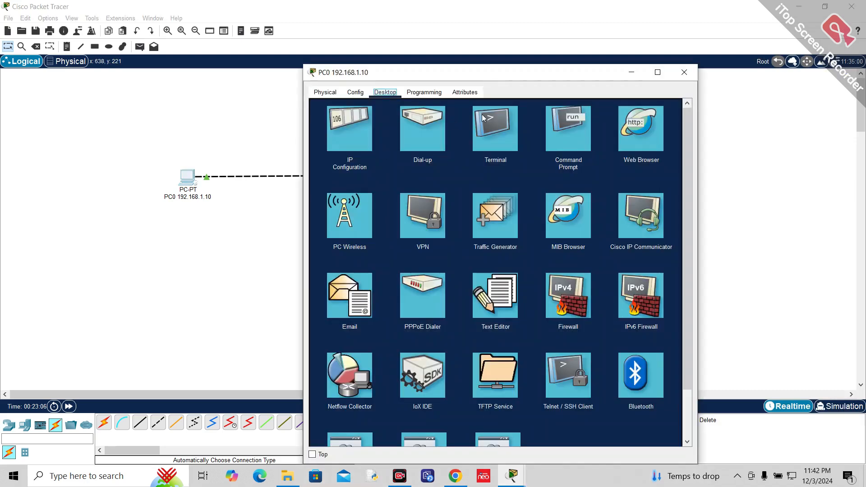
left_click(572, 134)
left_click_drag(530, 74, 724, 88)
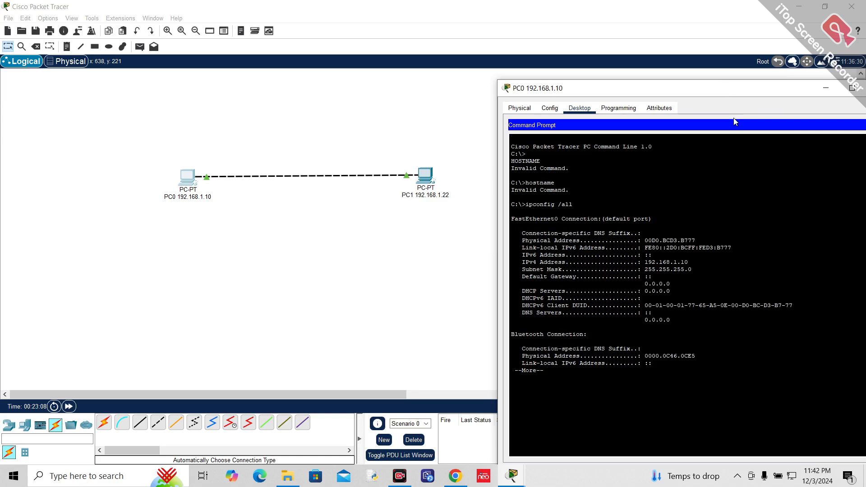
type("q")
type("piing")
key("BackSpace")
key("BackSpace")
type("ng 192.168.1.22")
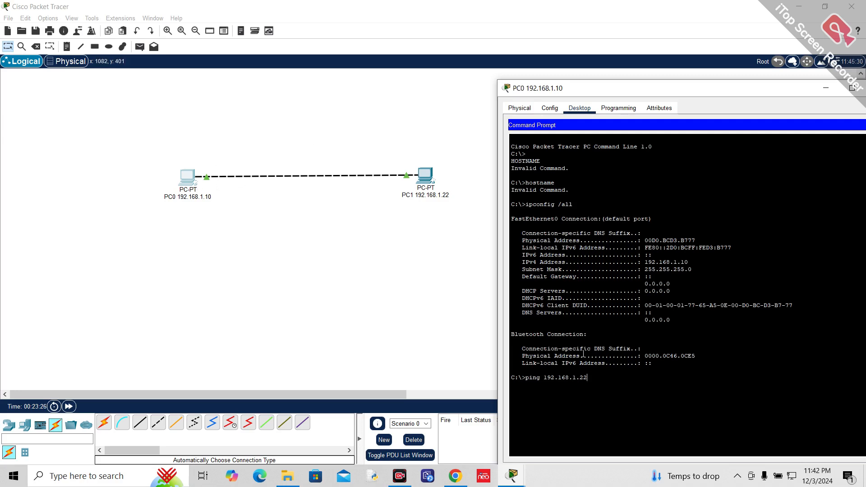
key("Return")
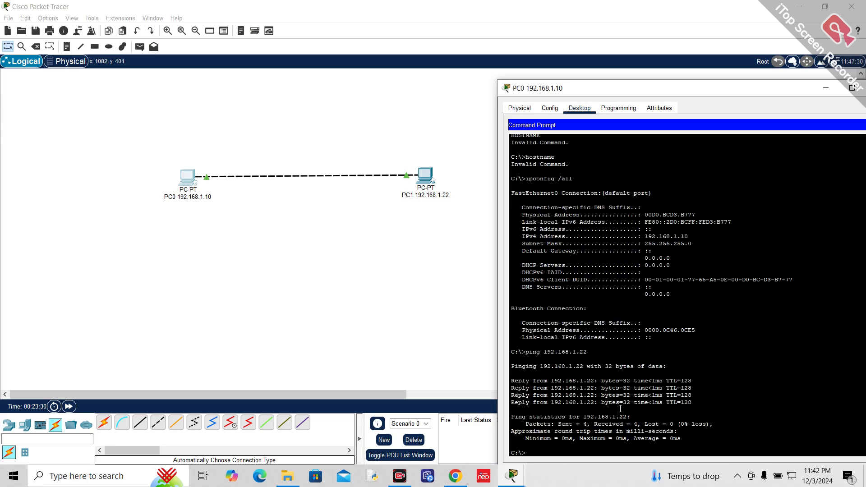
Examine the replies and ping statistics in PC0's Command Prompt, and close the device window.
left_click_drag(660, 89, 630, 46)
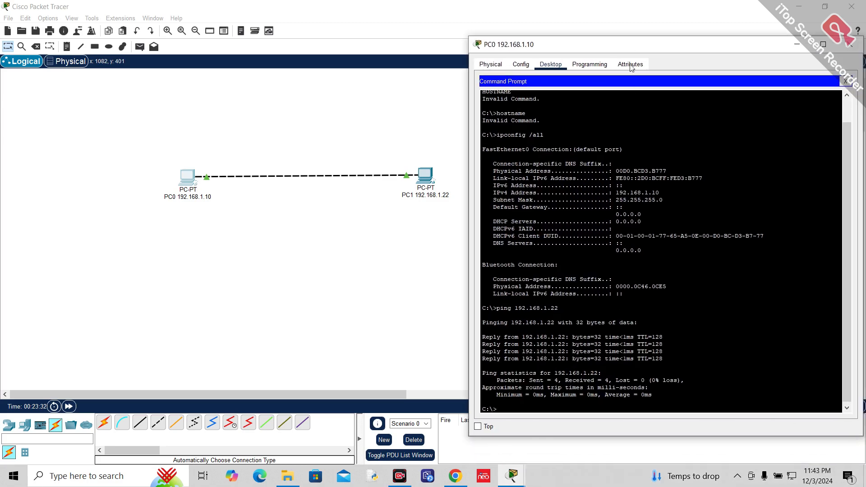
left_click_drag(485, 331, 663, 393)
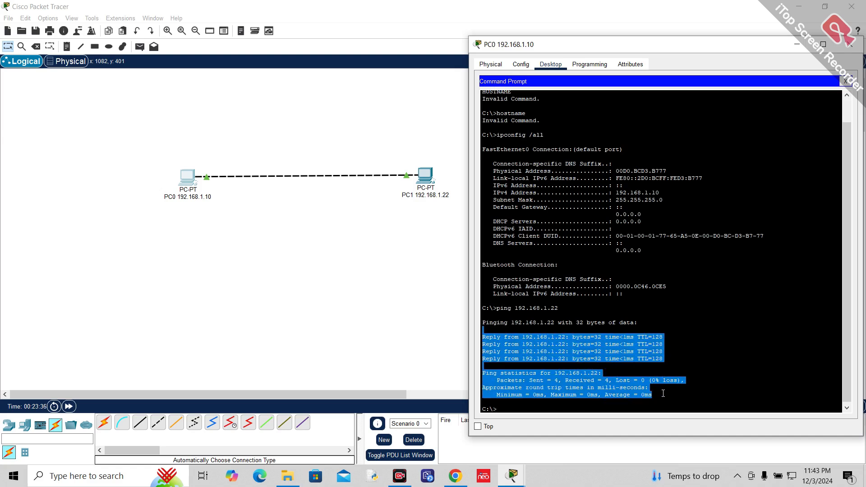
left_click(663, 393)
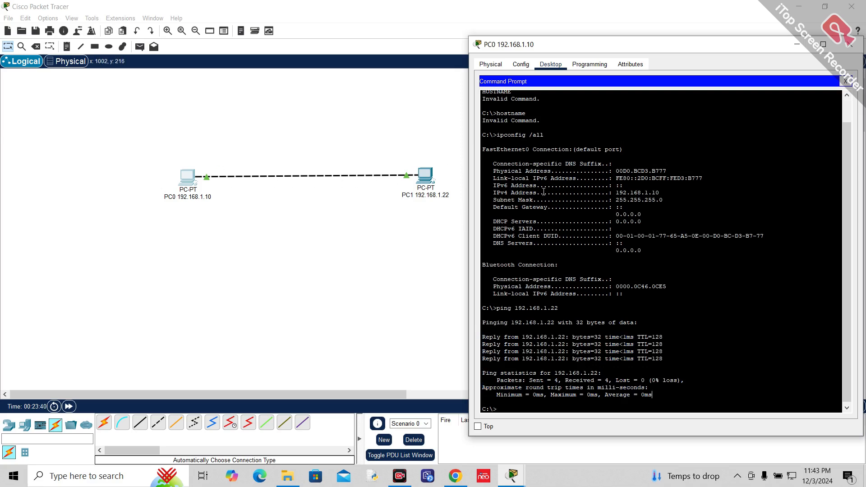
left_click(854, 45)
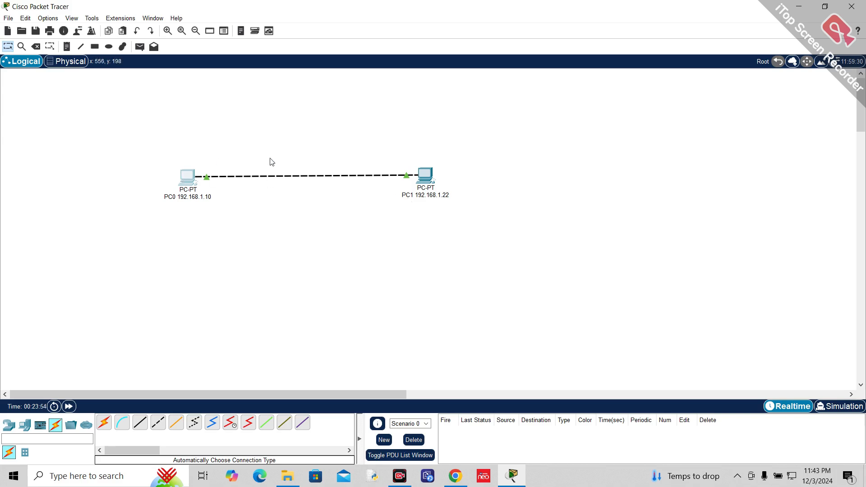
Add a simple PDU from PC0 to PC1 and widen the Source and Destination columns of the PDU list.
mouse_move(183, 186)
left_click(140, 48)
mouse_move(409, 179)
left_click(140, 47)
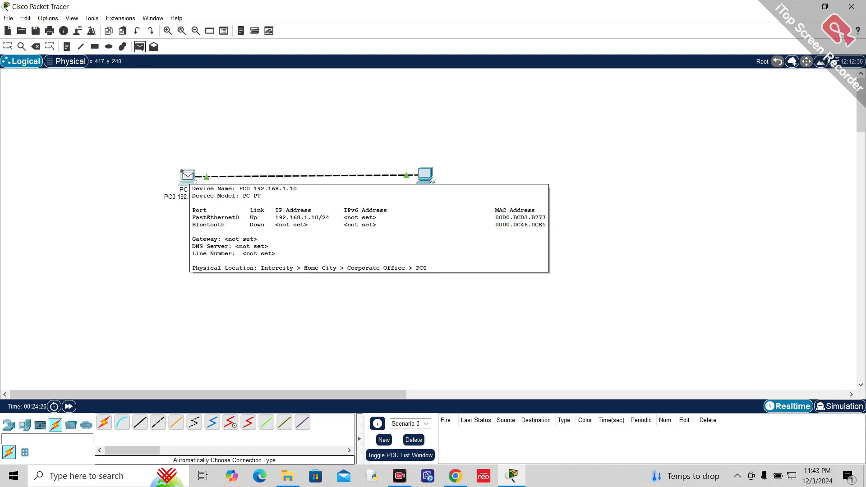
left_click(183, 174)
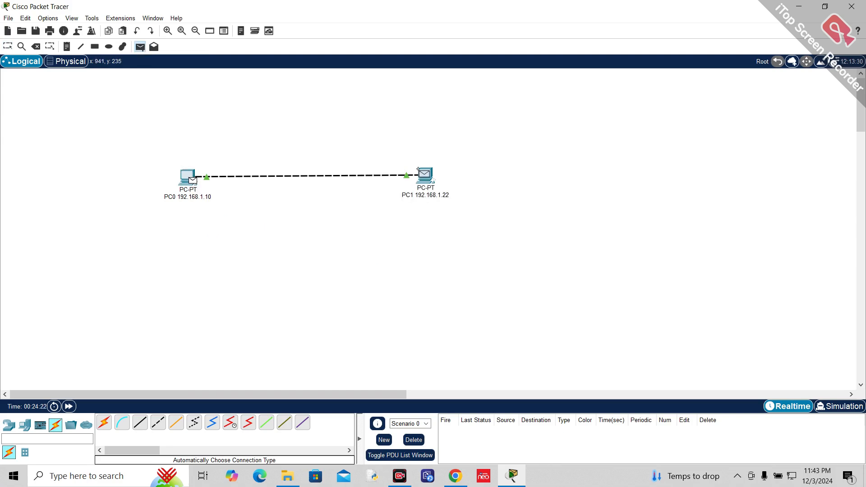
left_click(425, 175)
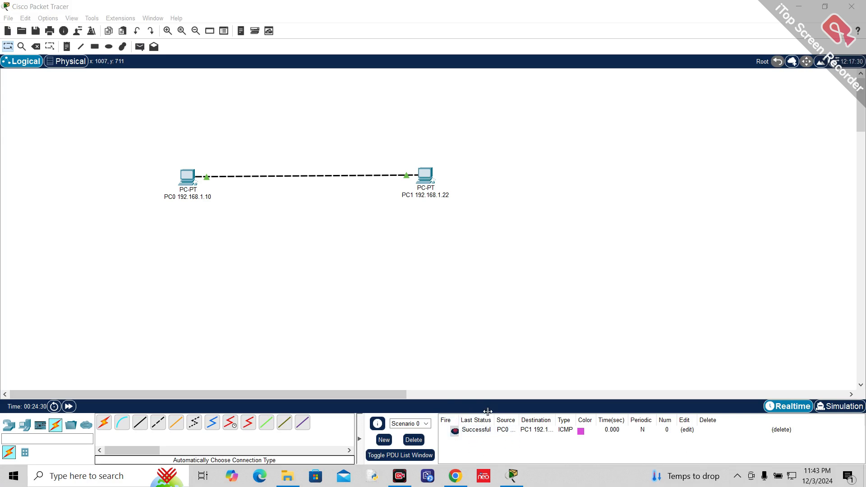
left_click_drag(494, 420, 551, 411)
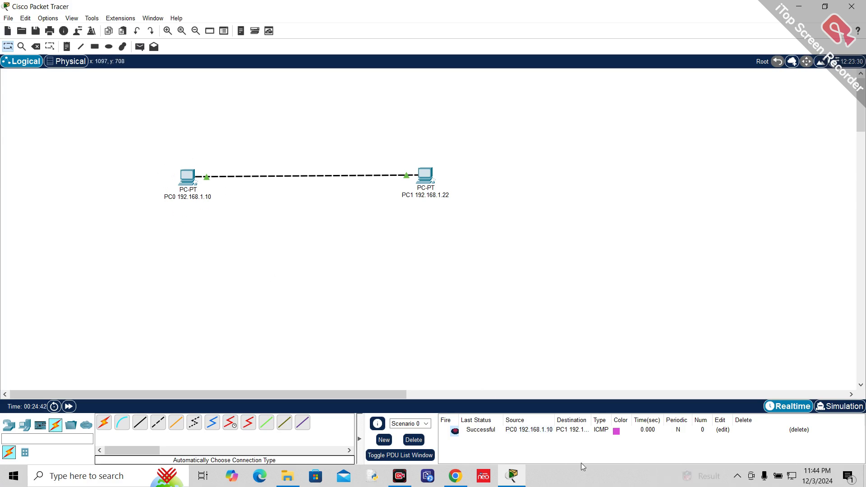
left_click_drag(585, 413, 607, 414)
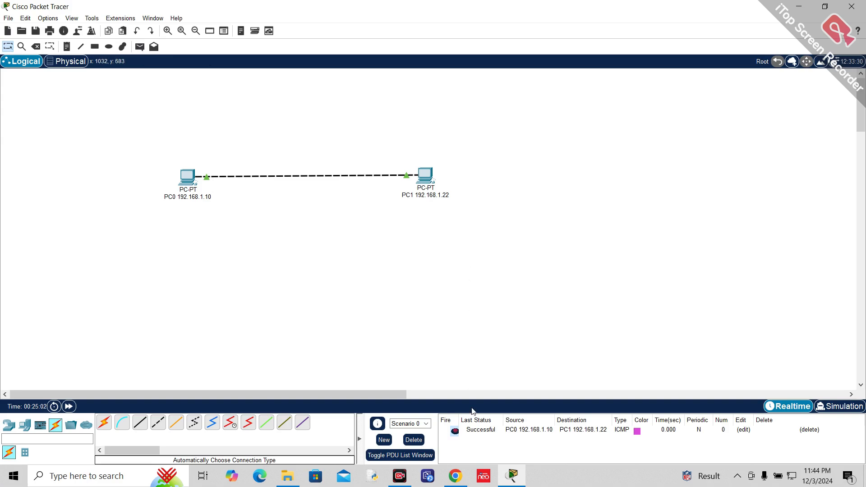
Switch to Simulation mode and play the simulation of the PDU between PC0 and PC1.
left_click(842, 414)
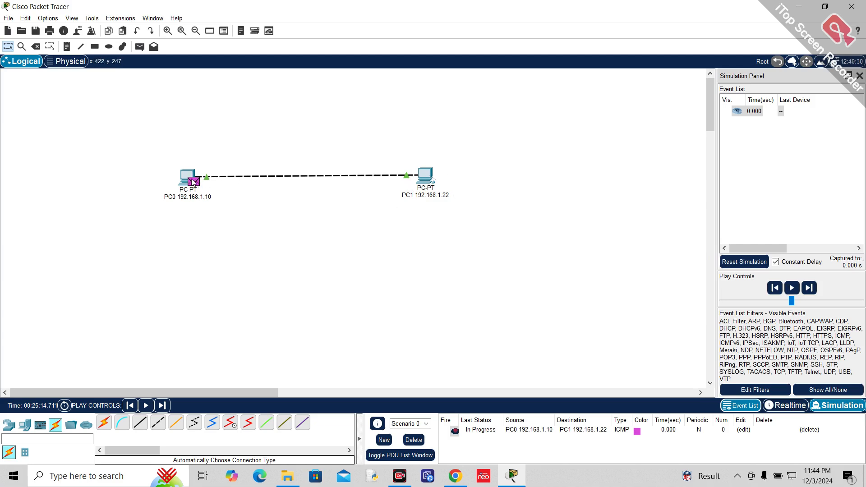
mouse_move(194, 188)
mouse_move(431, 175)
left_click(791, 289)
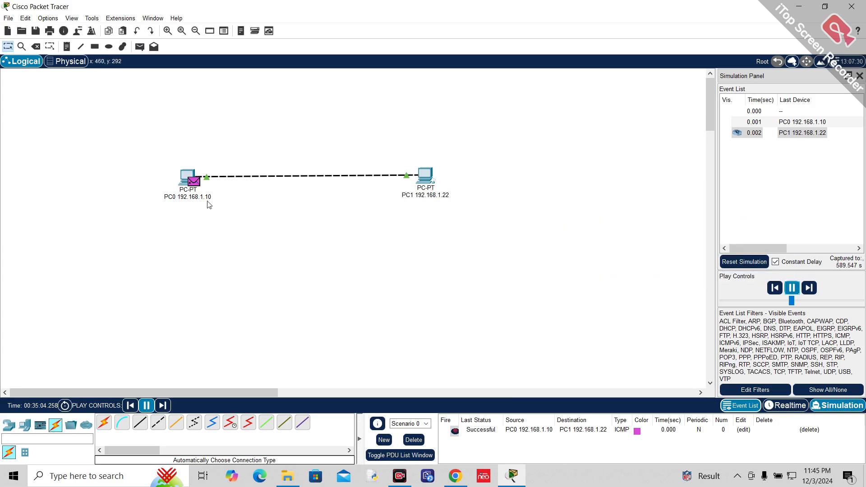
mouse_move(196, 197)
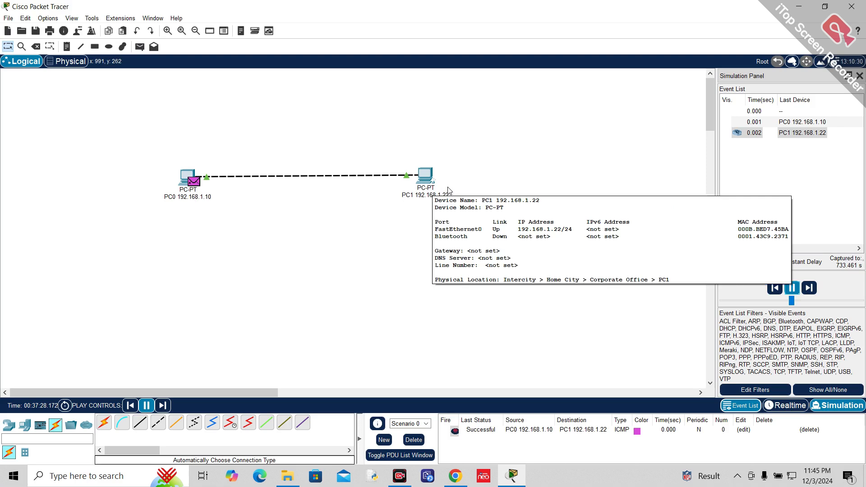
Add a second simple PDU from PC1 to PC0 in the running simulation and inspect its envelope at PC1.
left_click(140, 46)
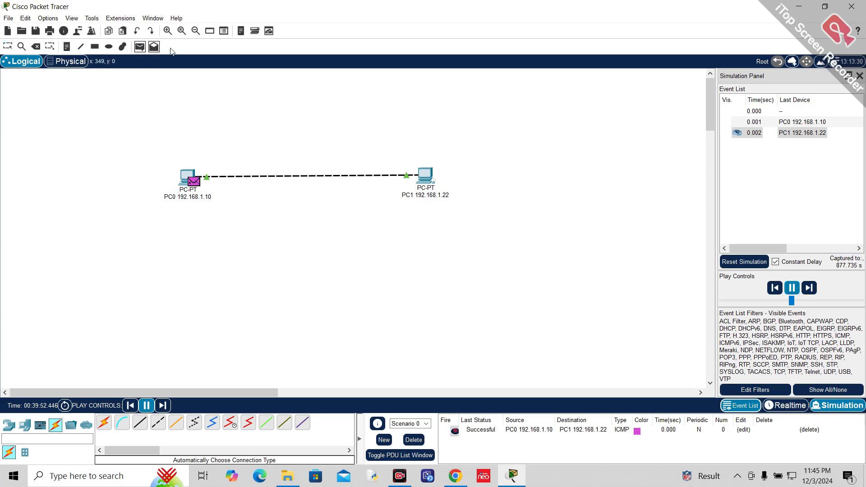
left_click(416, 165)
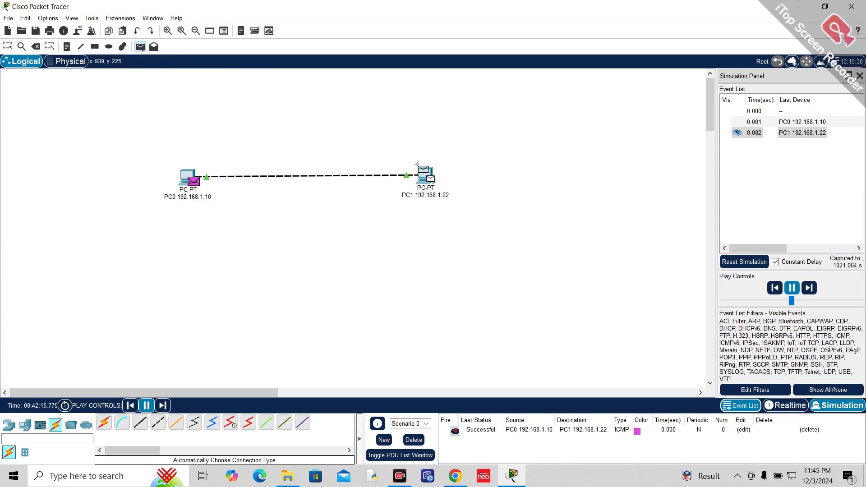
mouse_move(426, 178)
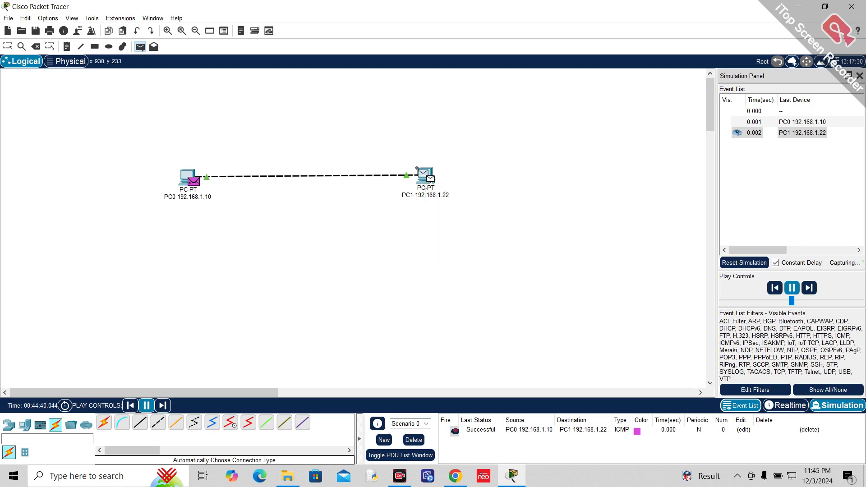
left_click(417, 167)
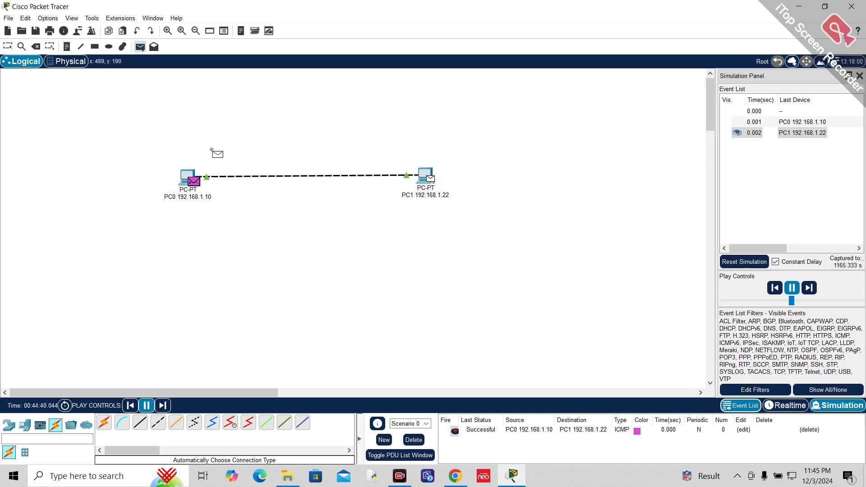
left_click(187, 174)
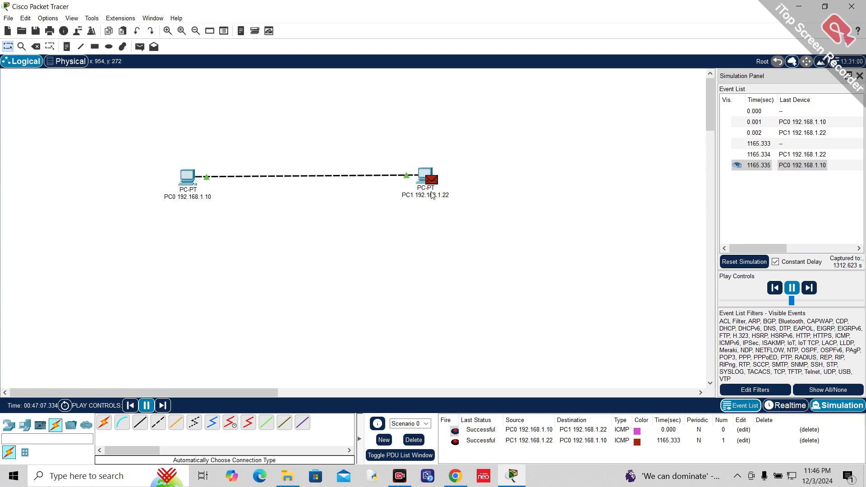
mouse_move(436, 195)
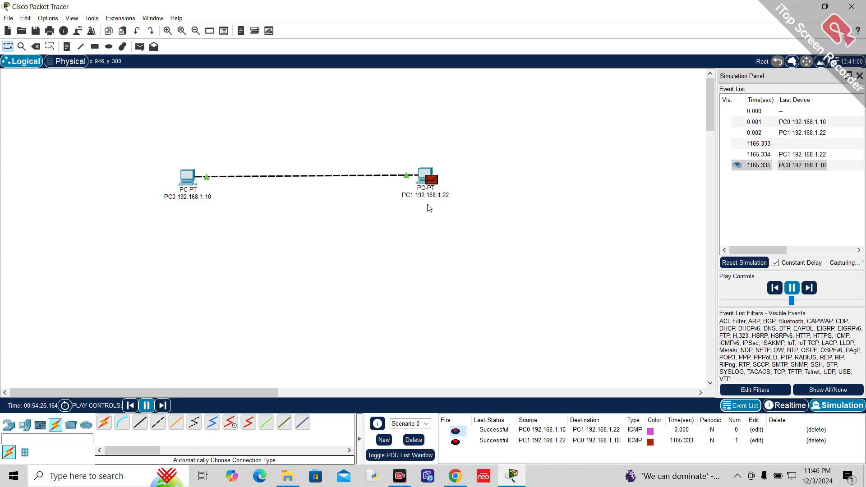
mouse_move(432, 185)
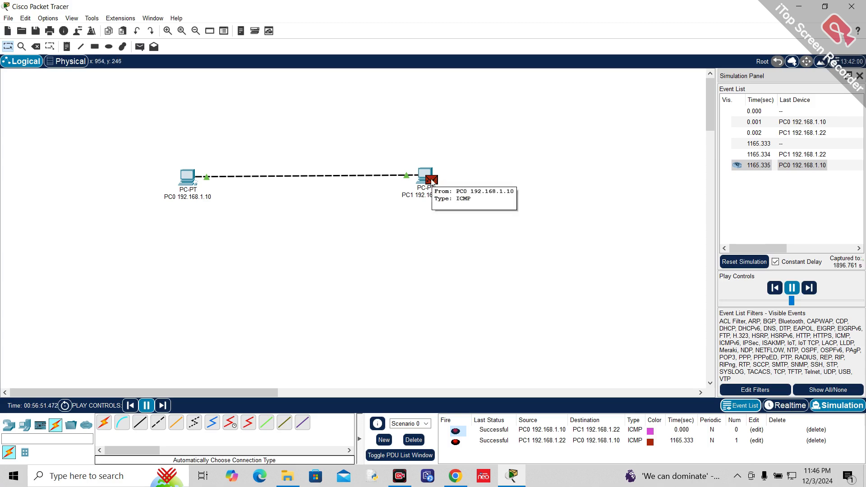